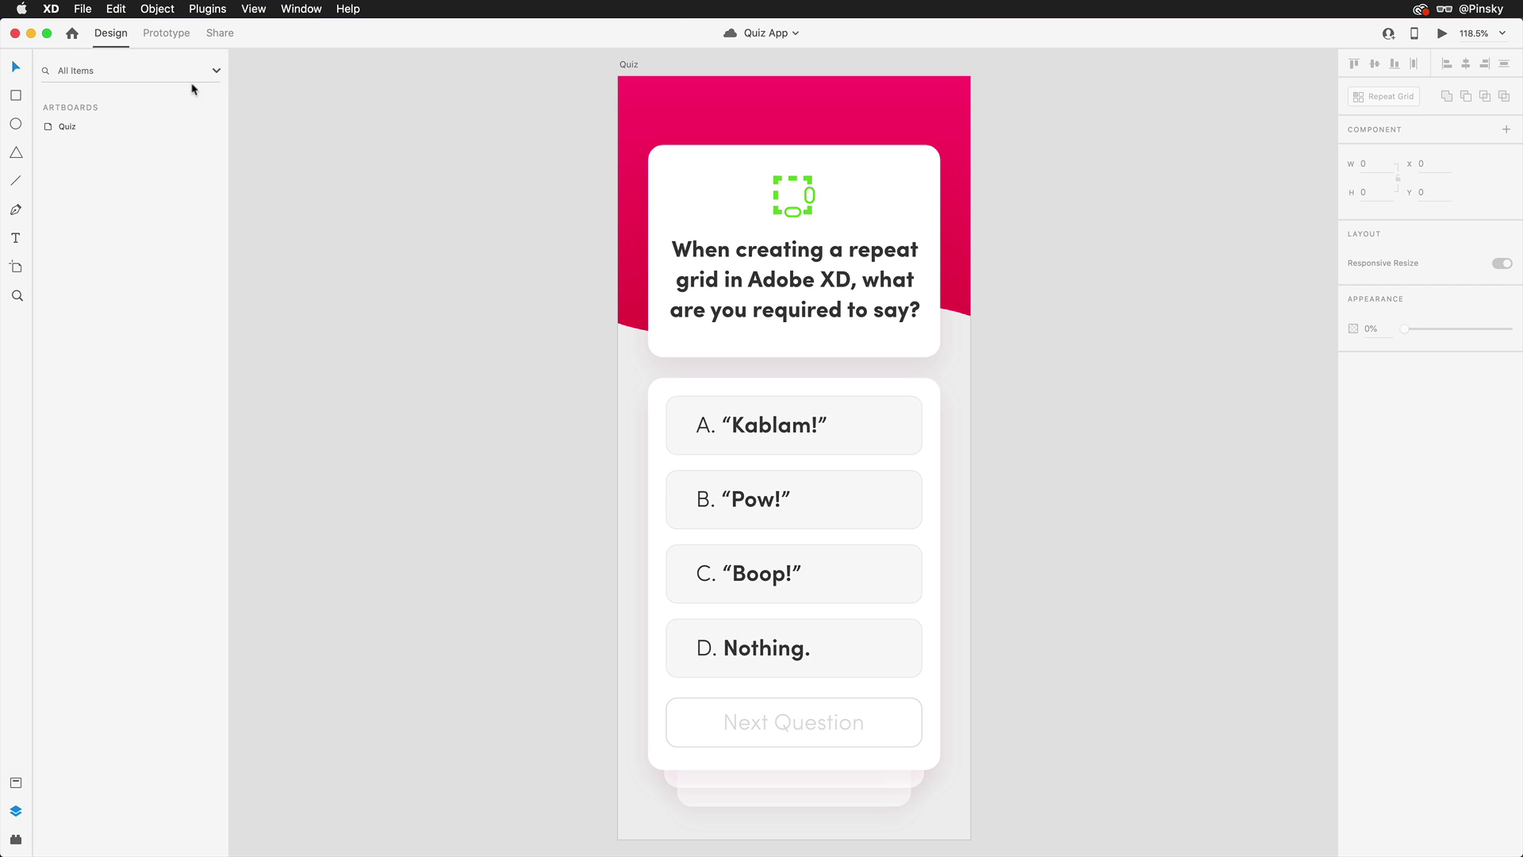
Give the Quiz artboard a Time-triggered interaction with a 0.6 s delay.
left_click(165, 34)
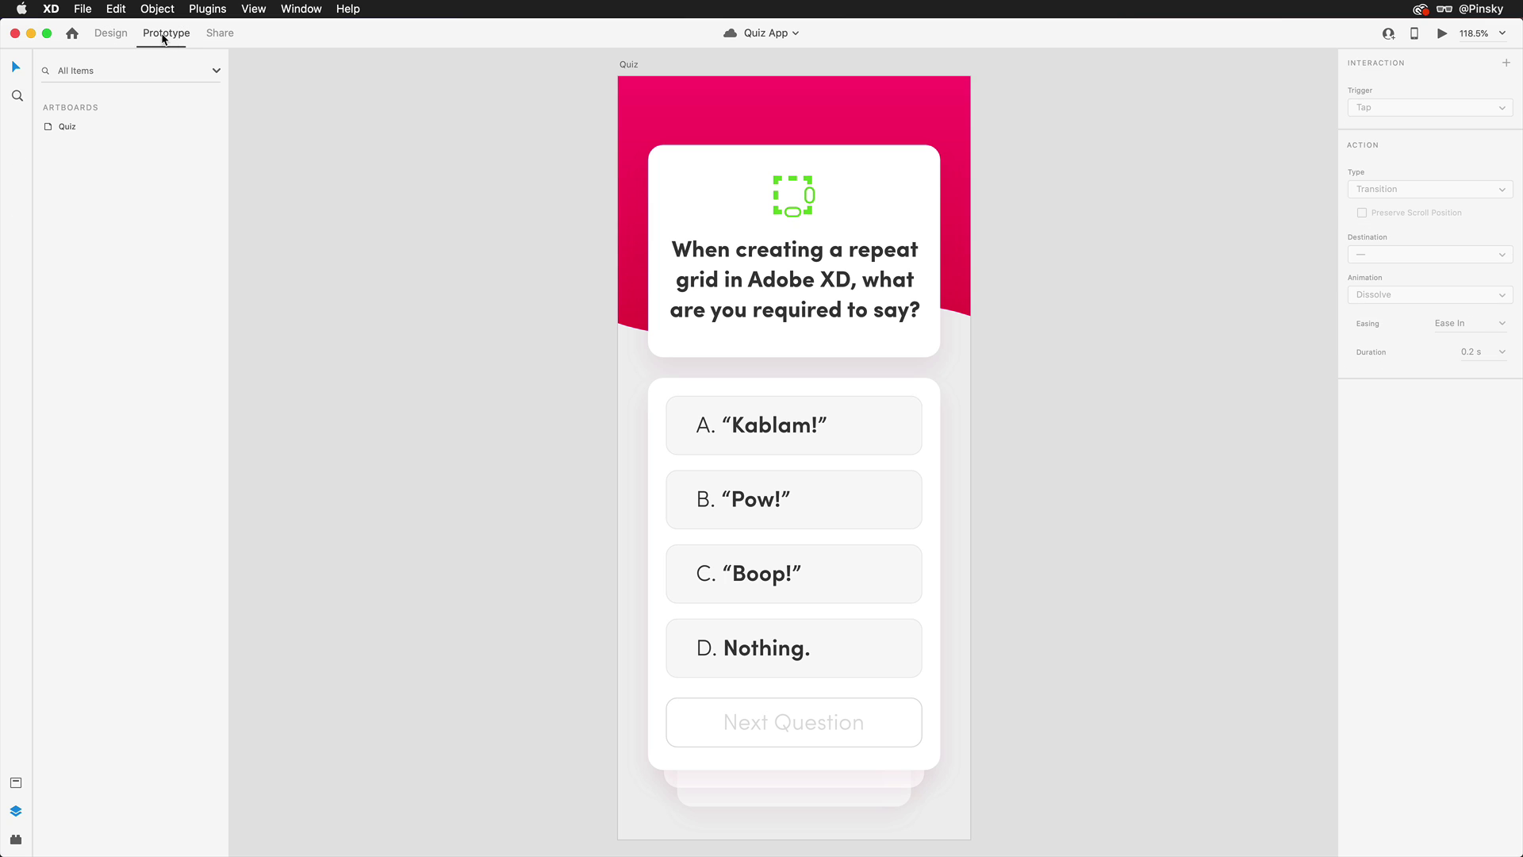
left_click(629, 62)
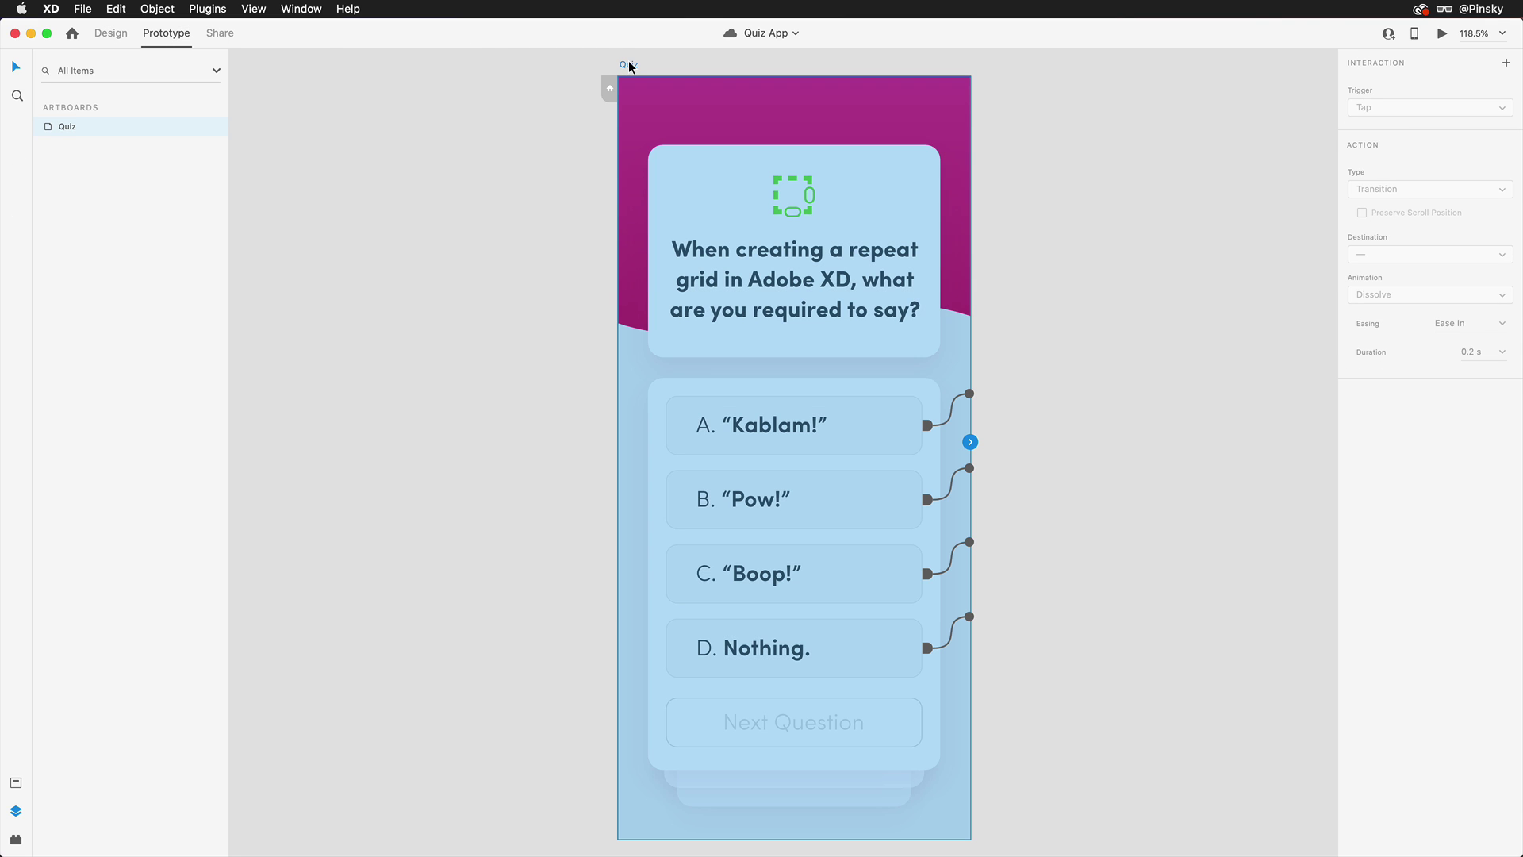
left_click(970, 443)
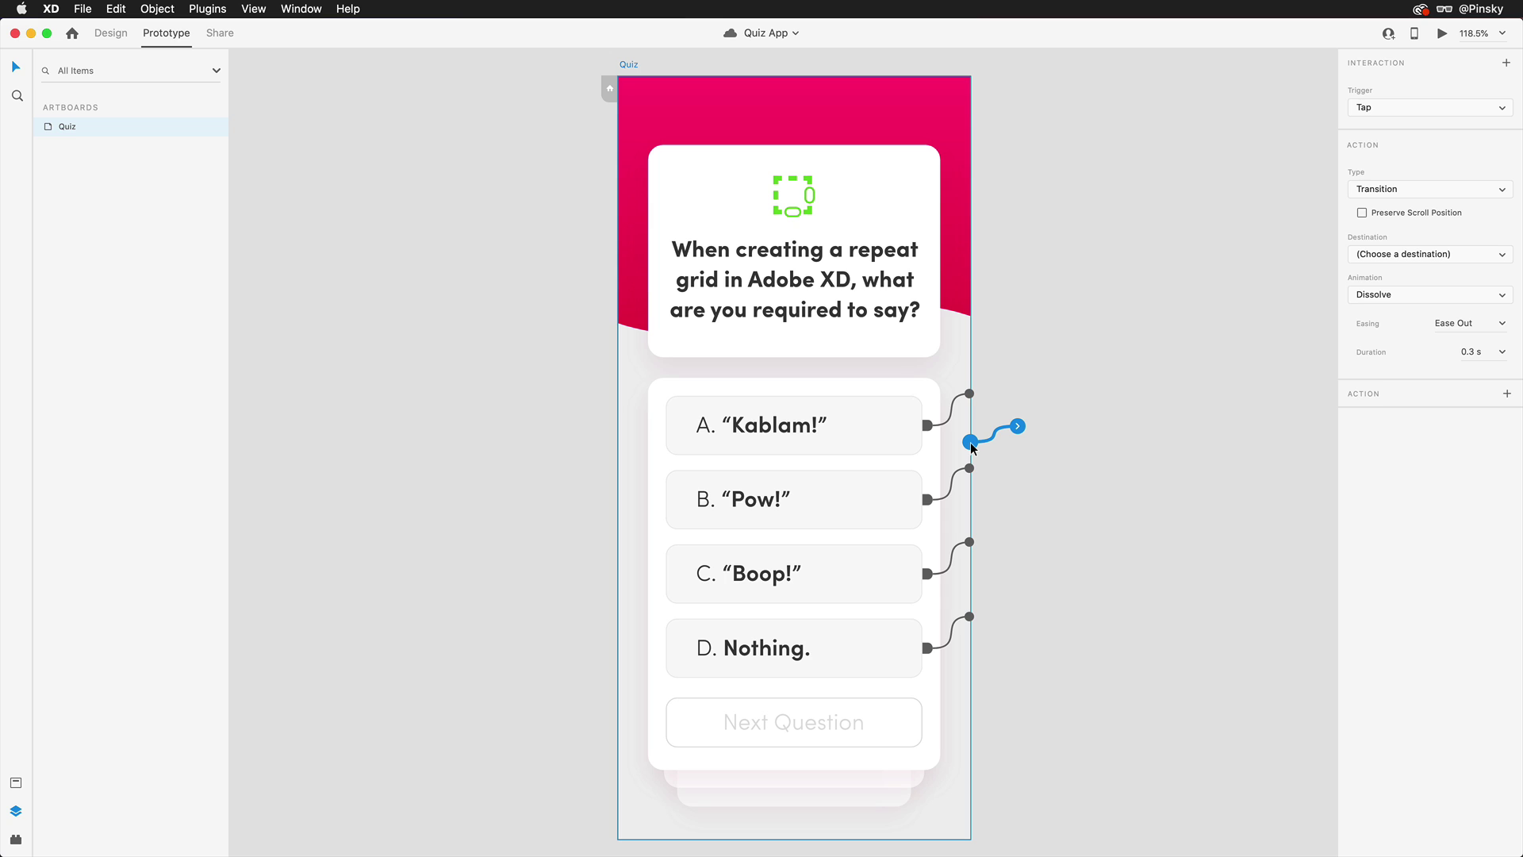
left_click(1368, 110)
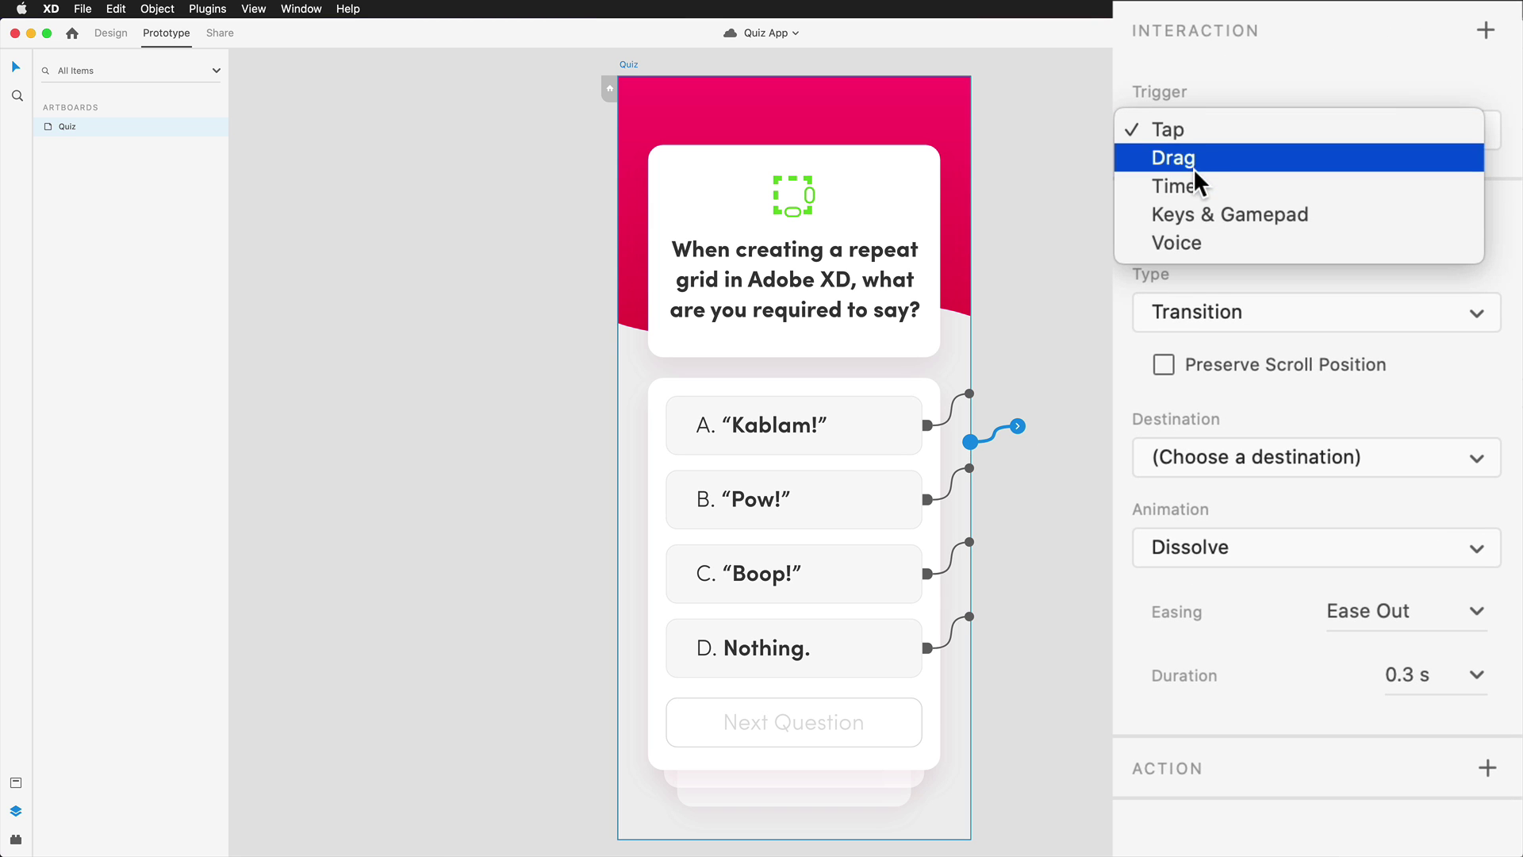
left_click(1245, 187)
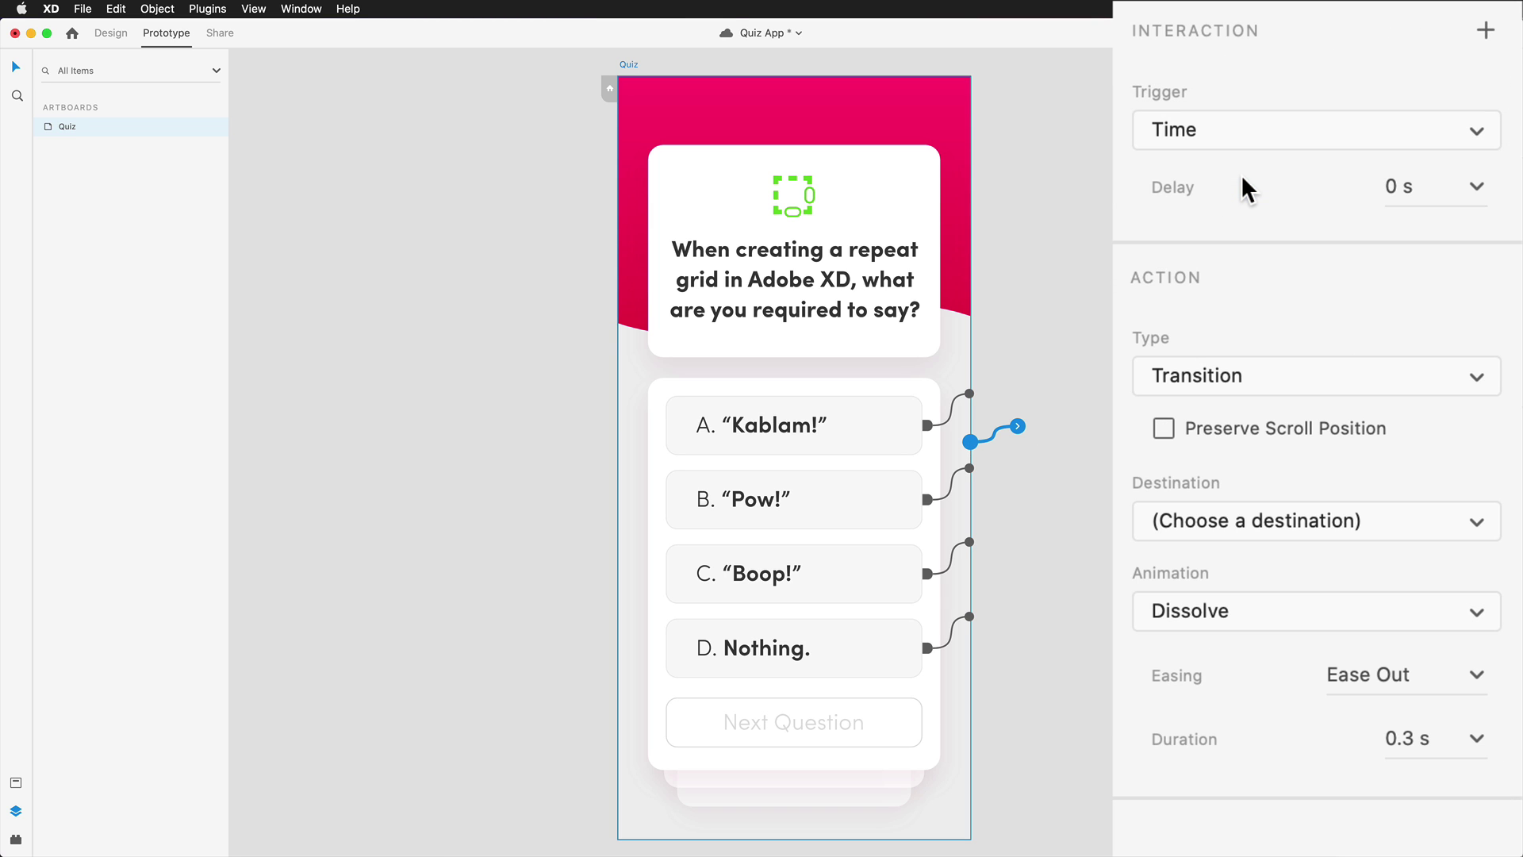
left_click(1481, 186)
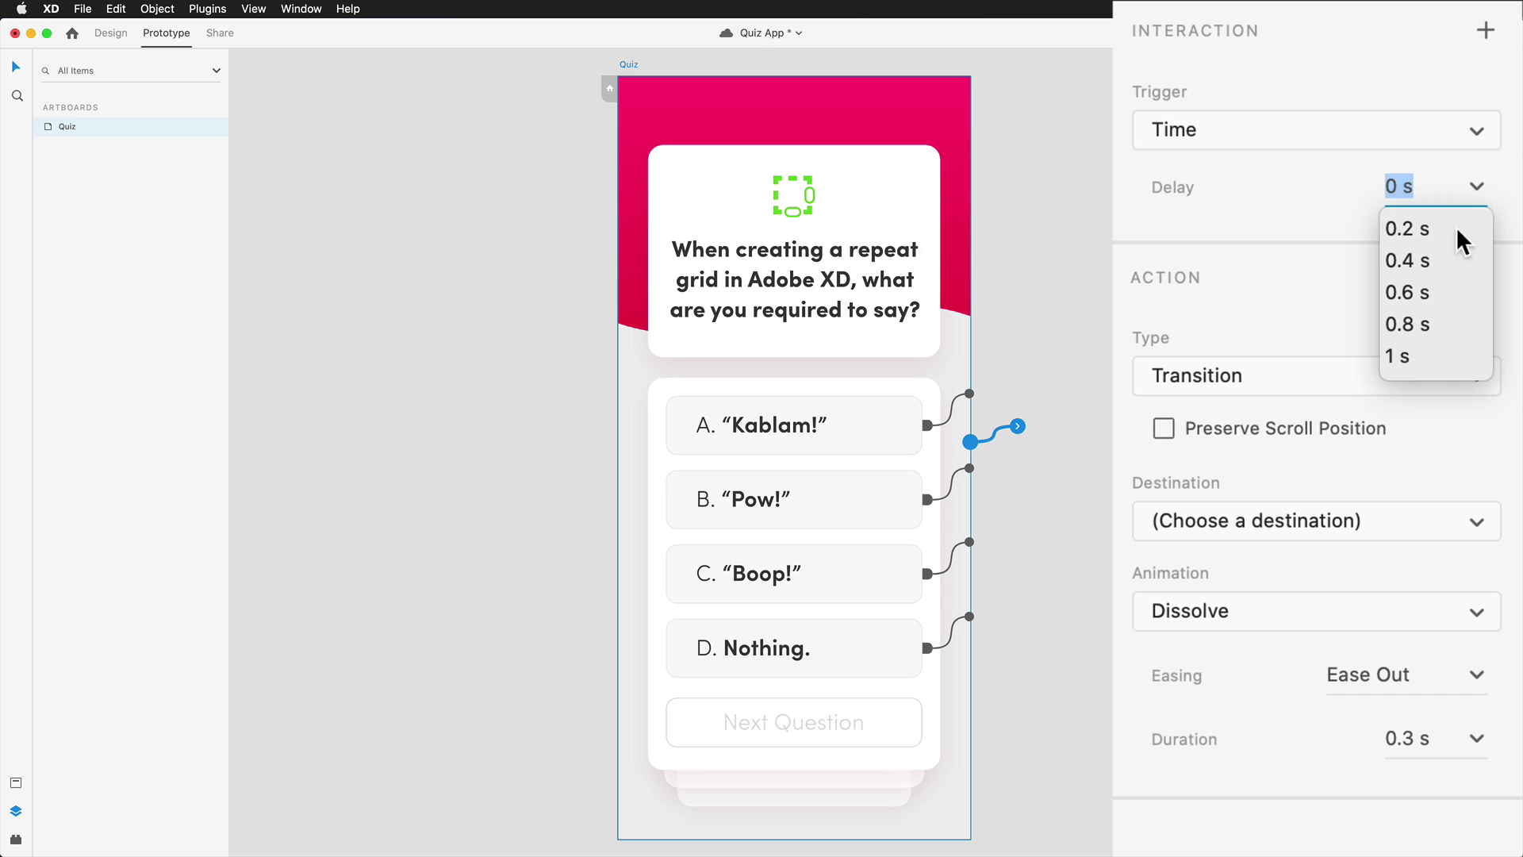
left_click(1432, 285)
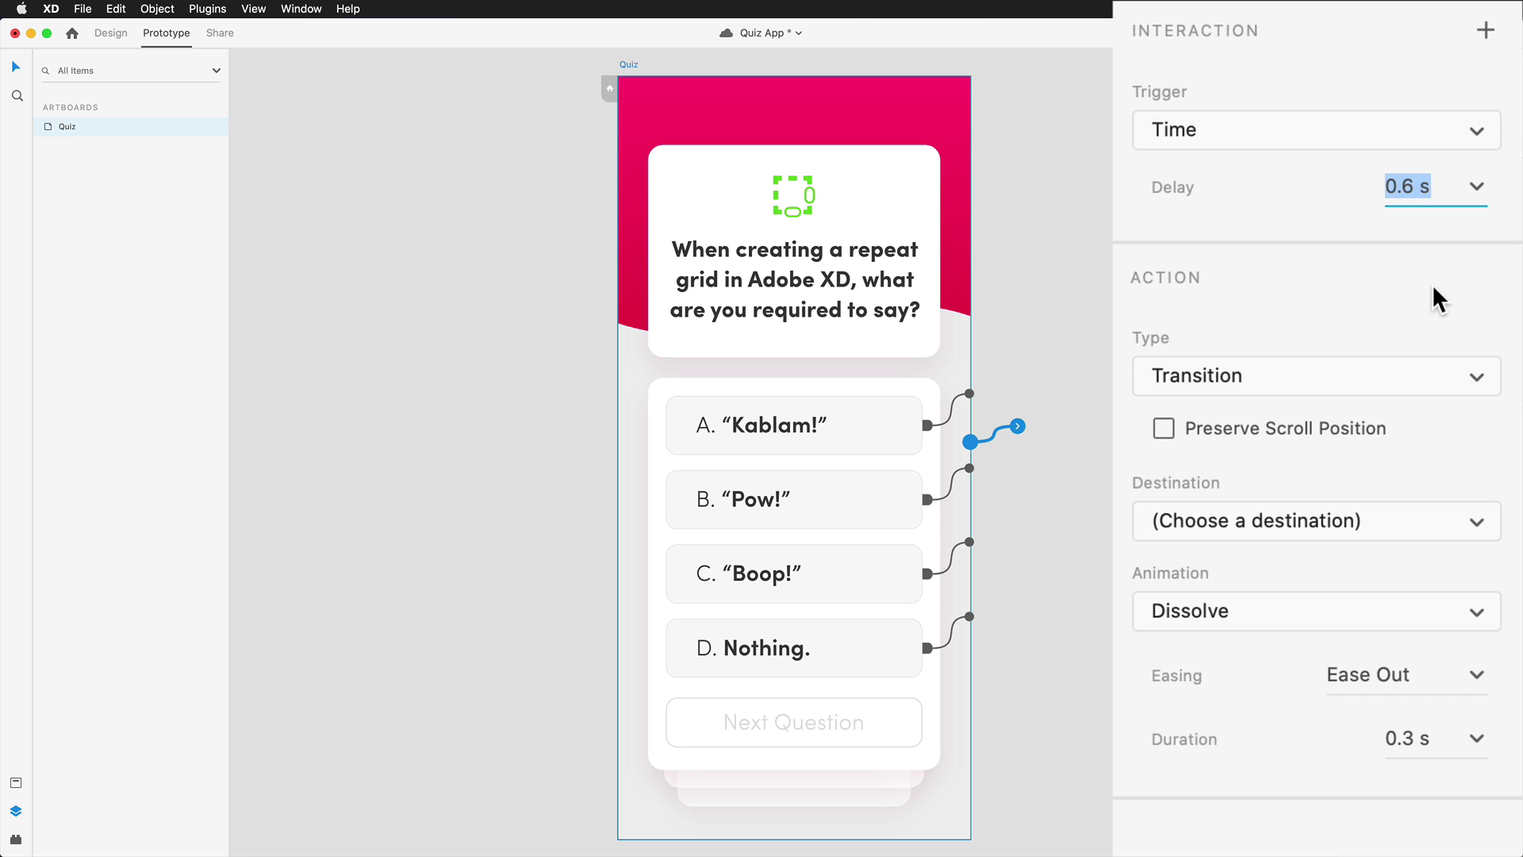
Set the action to Audio Playback with imported Question.mp3, then preview the prototype.
left_click(1346, 376)
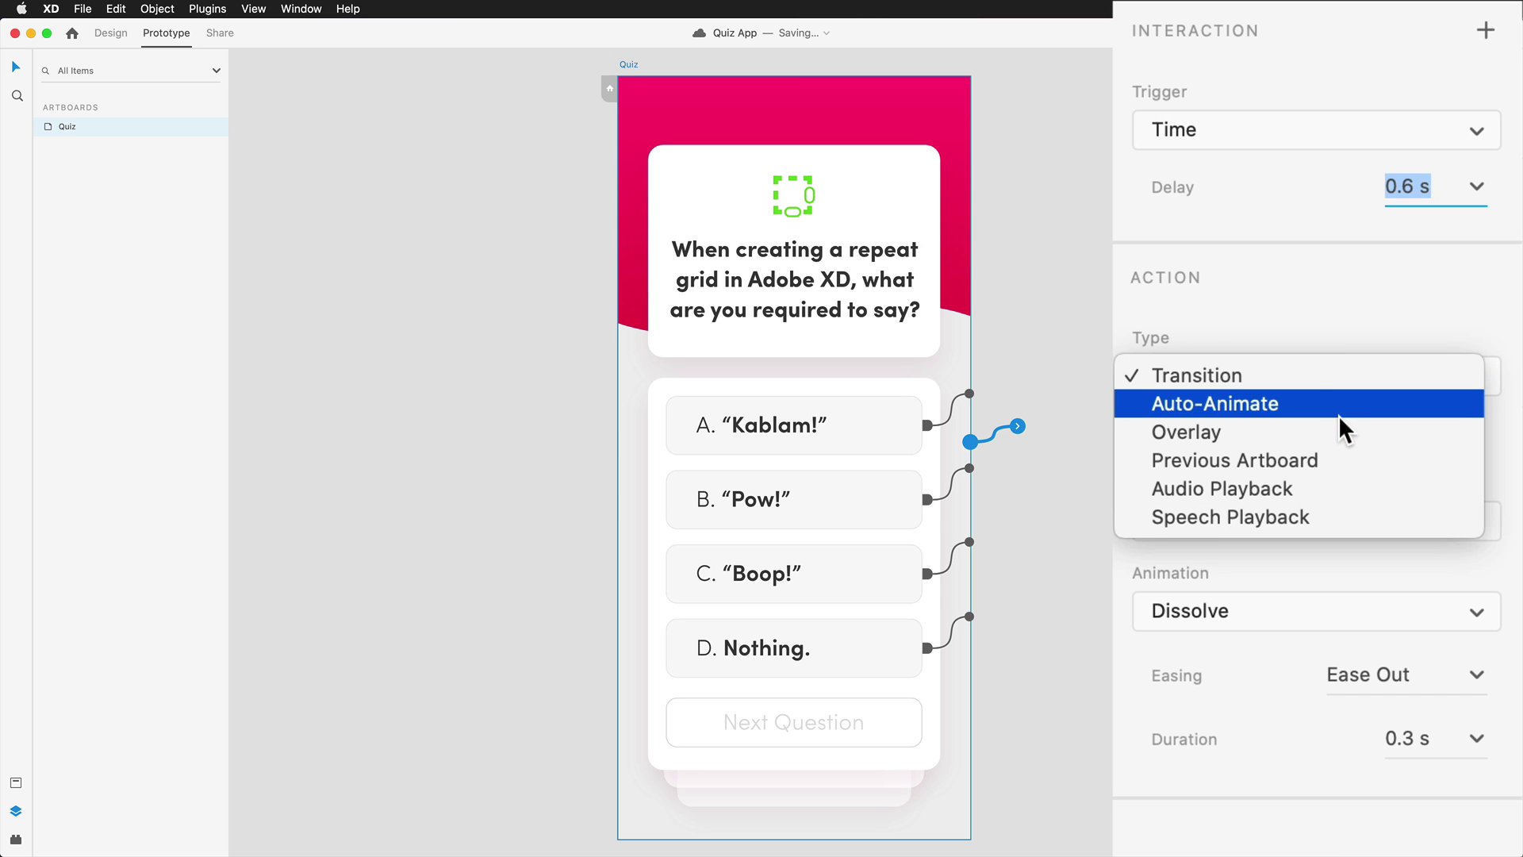
left_click(1316, 514)
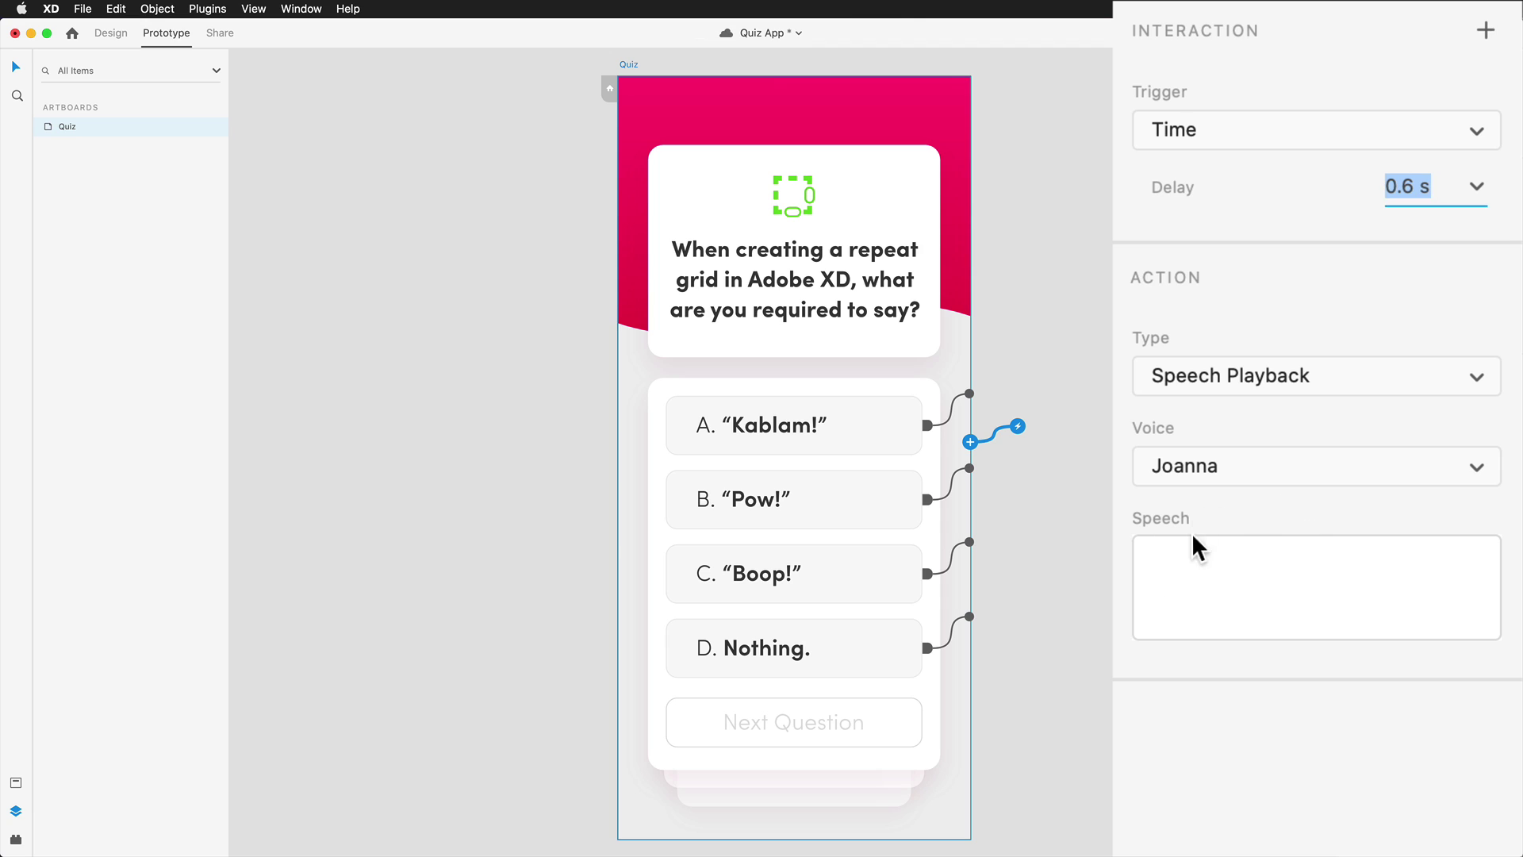
left_click(1267, 353)
left_click(1263, 349)
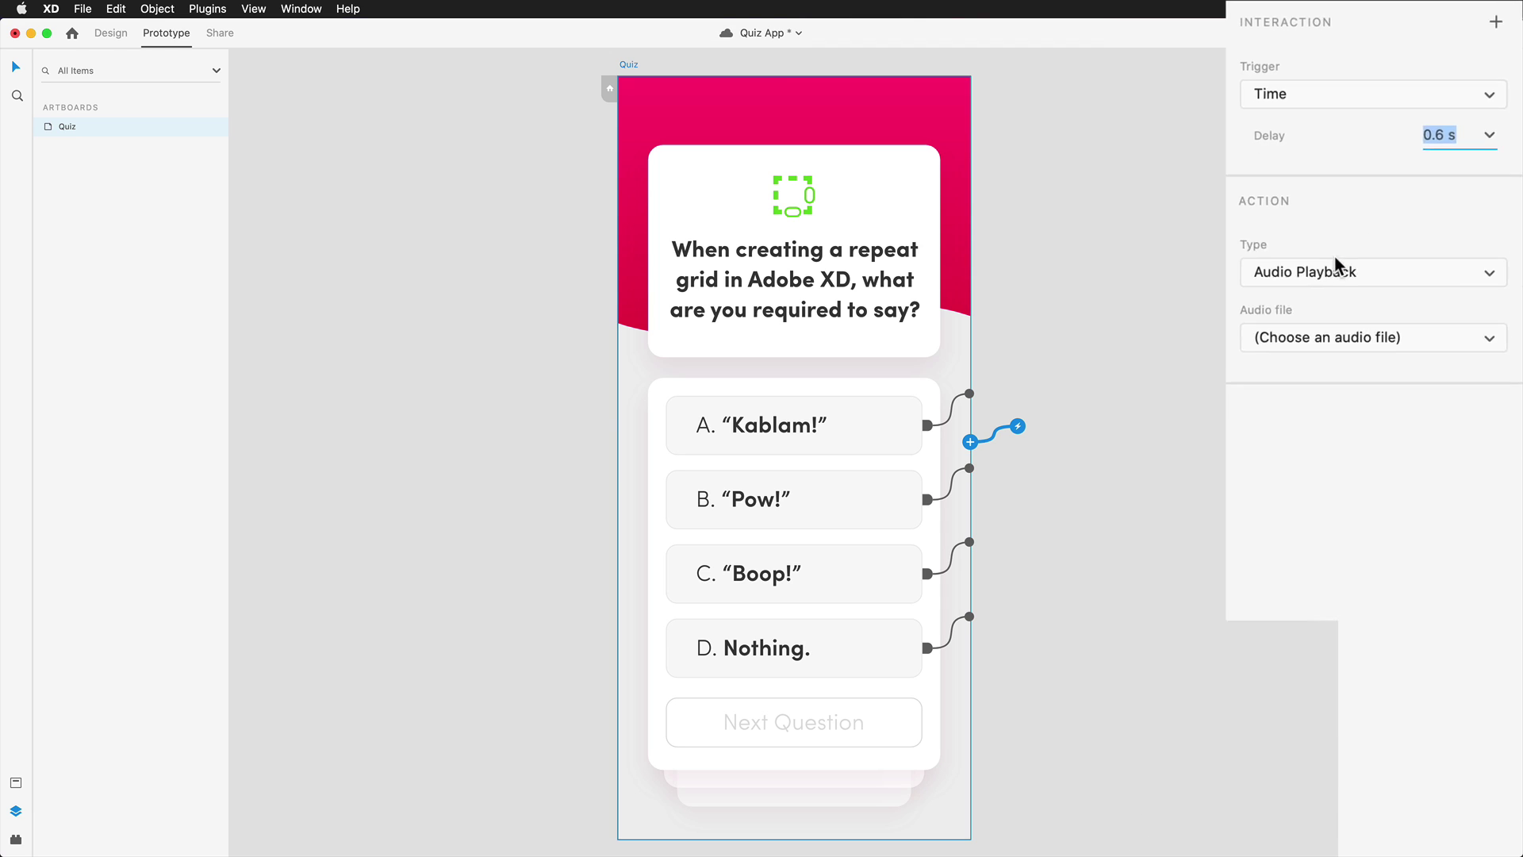
left_click(1407, 257)
left_click(1406, 281)
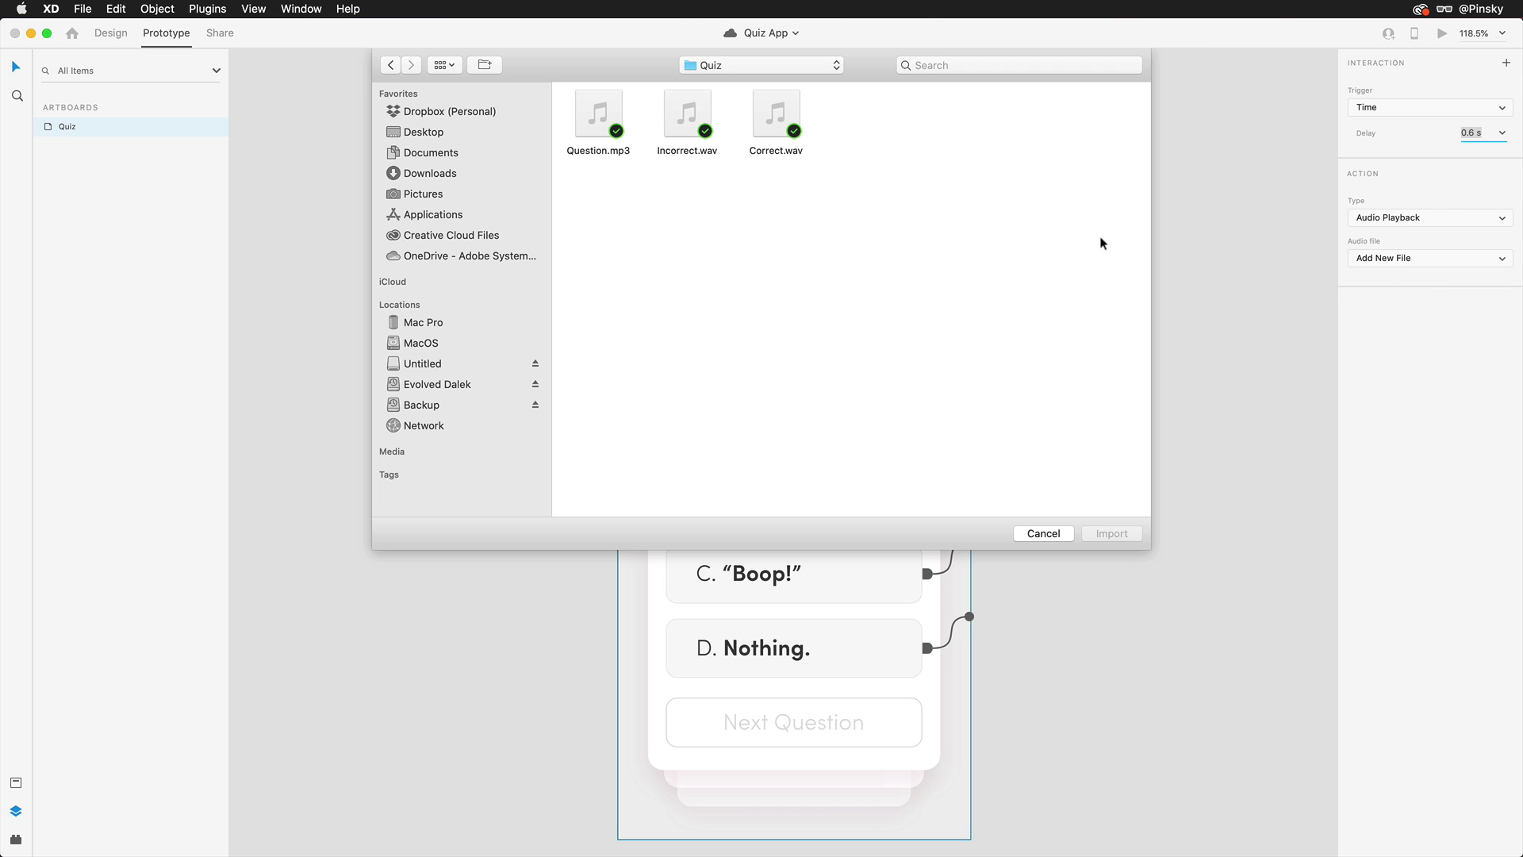
double_click(599, 113)
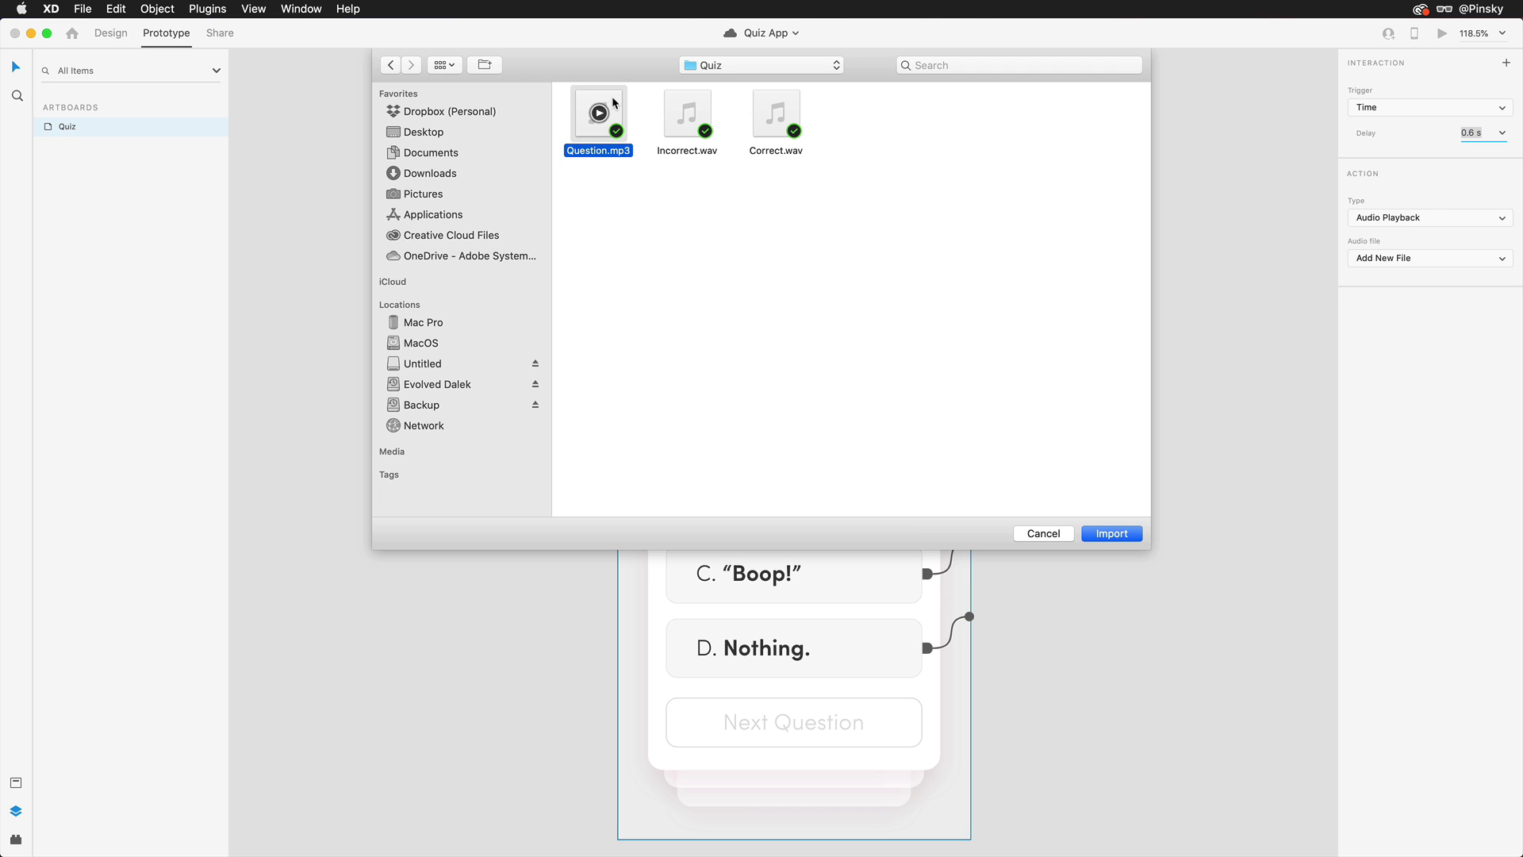
left_click(1442, 34)
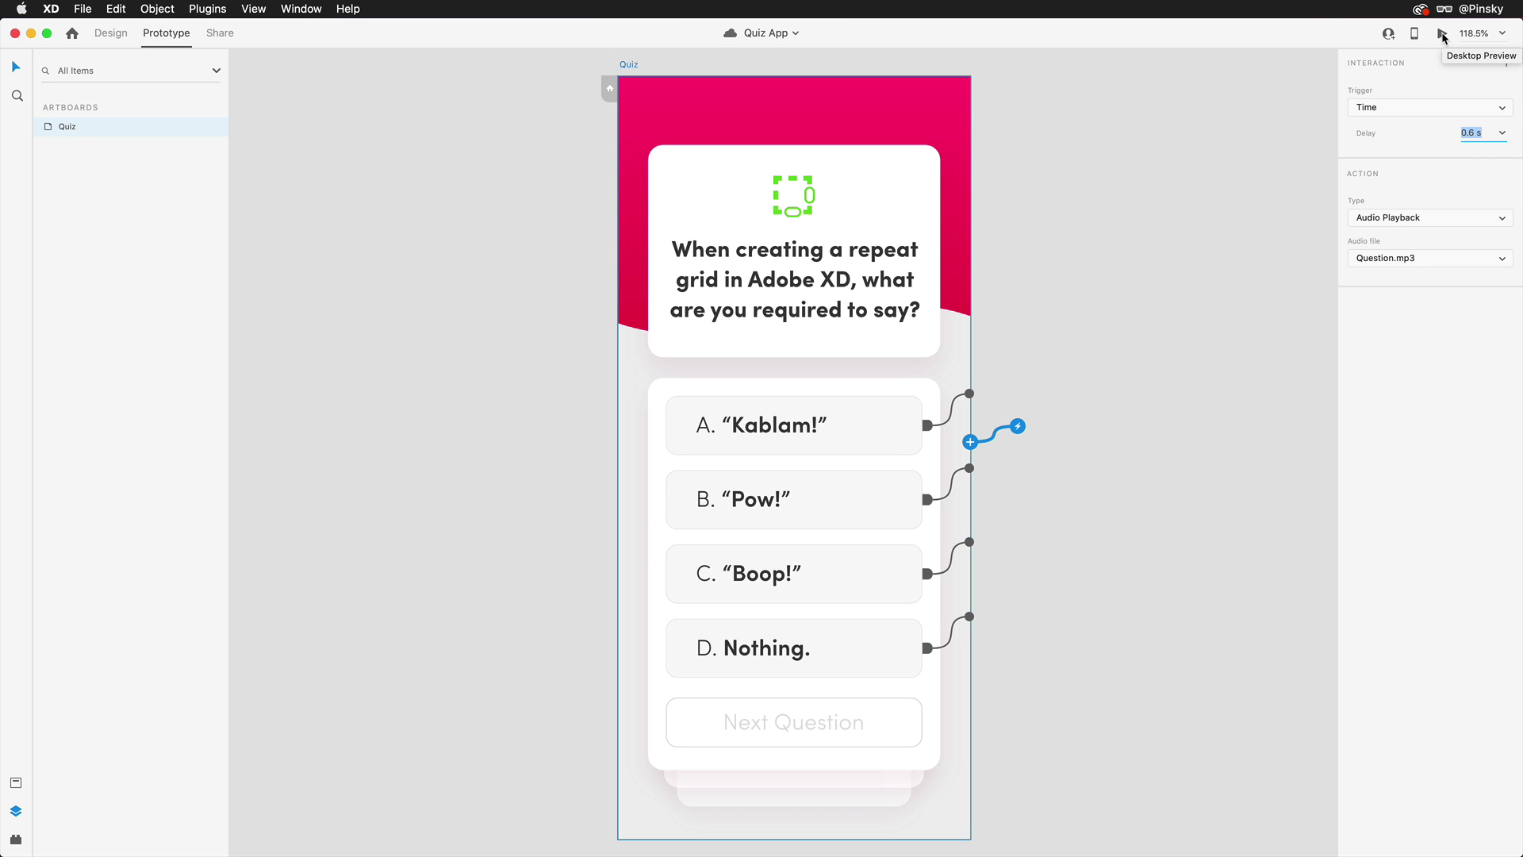
Point answer A 'Kablam!' tap transition at its Wrong state, reset to Default, and save.
left_click(881, 431)
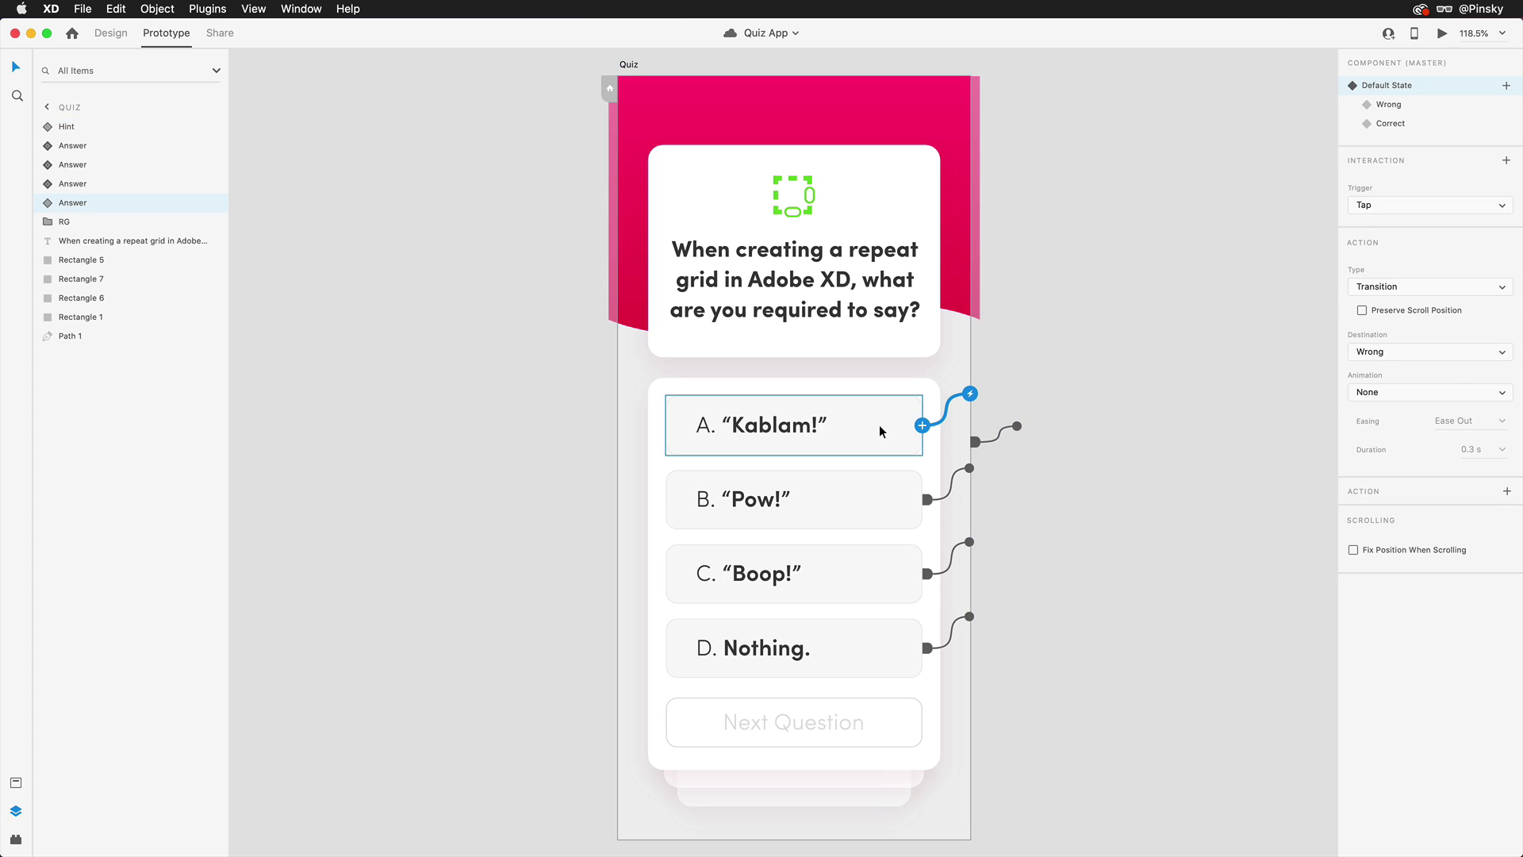
left_click(1401, 105)
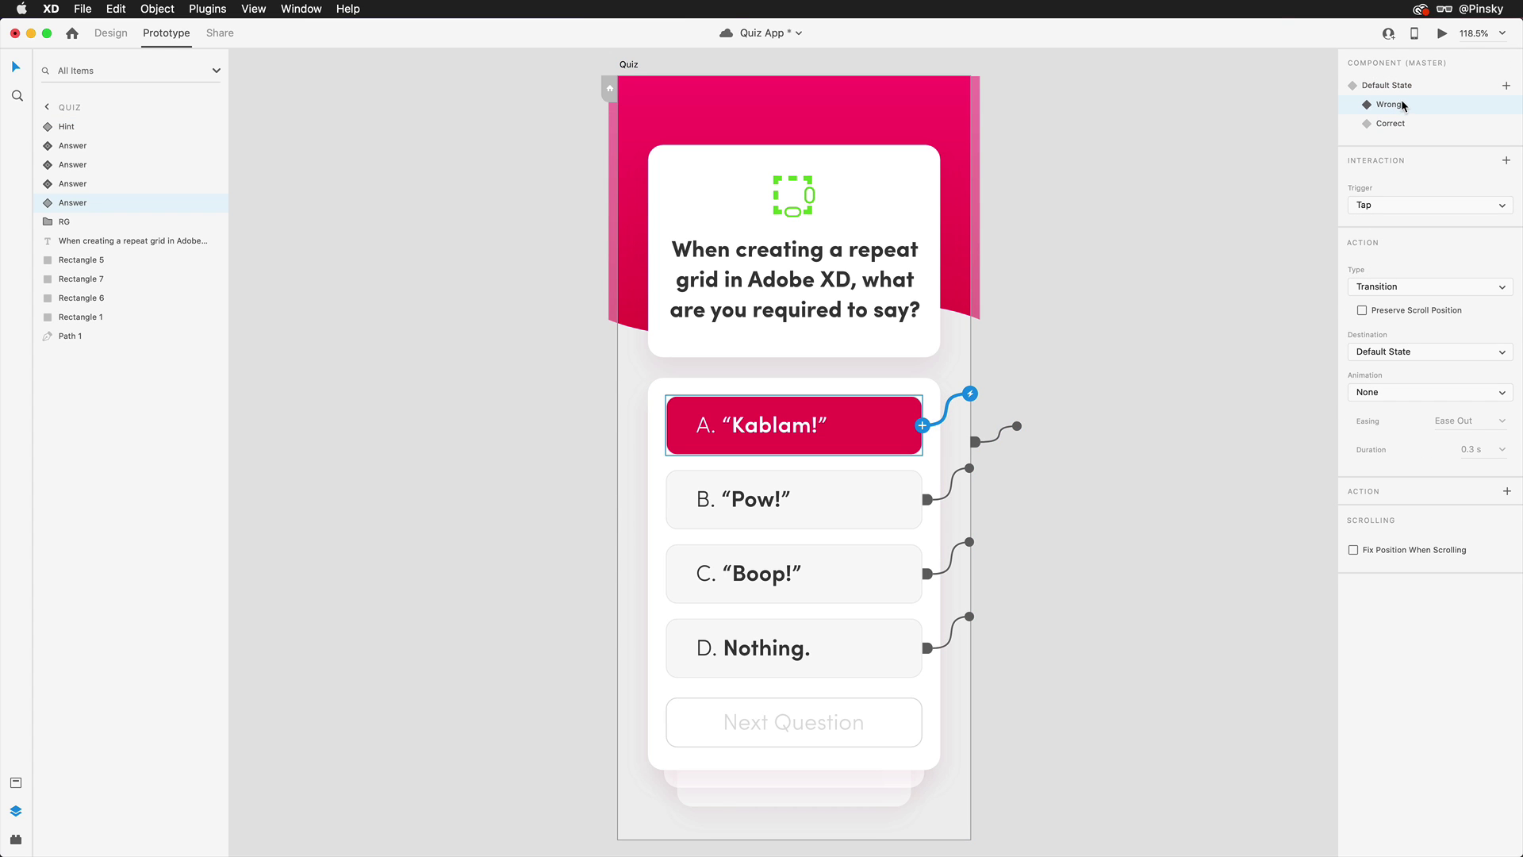
left_click(1403, 90)
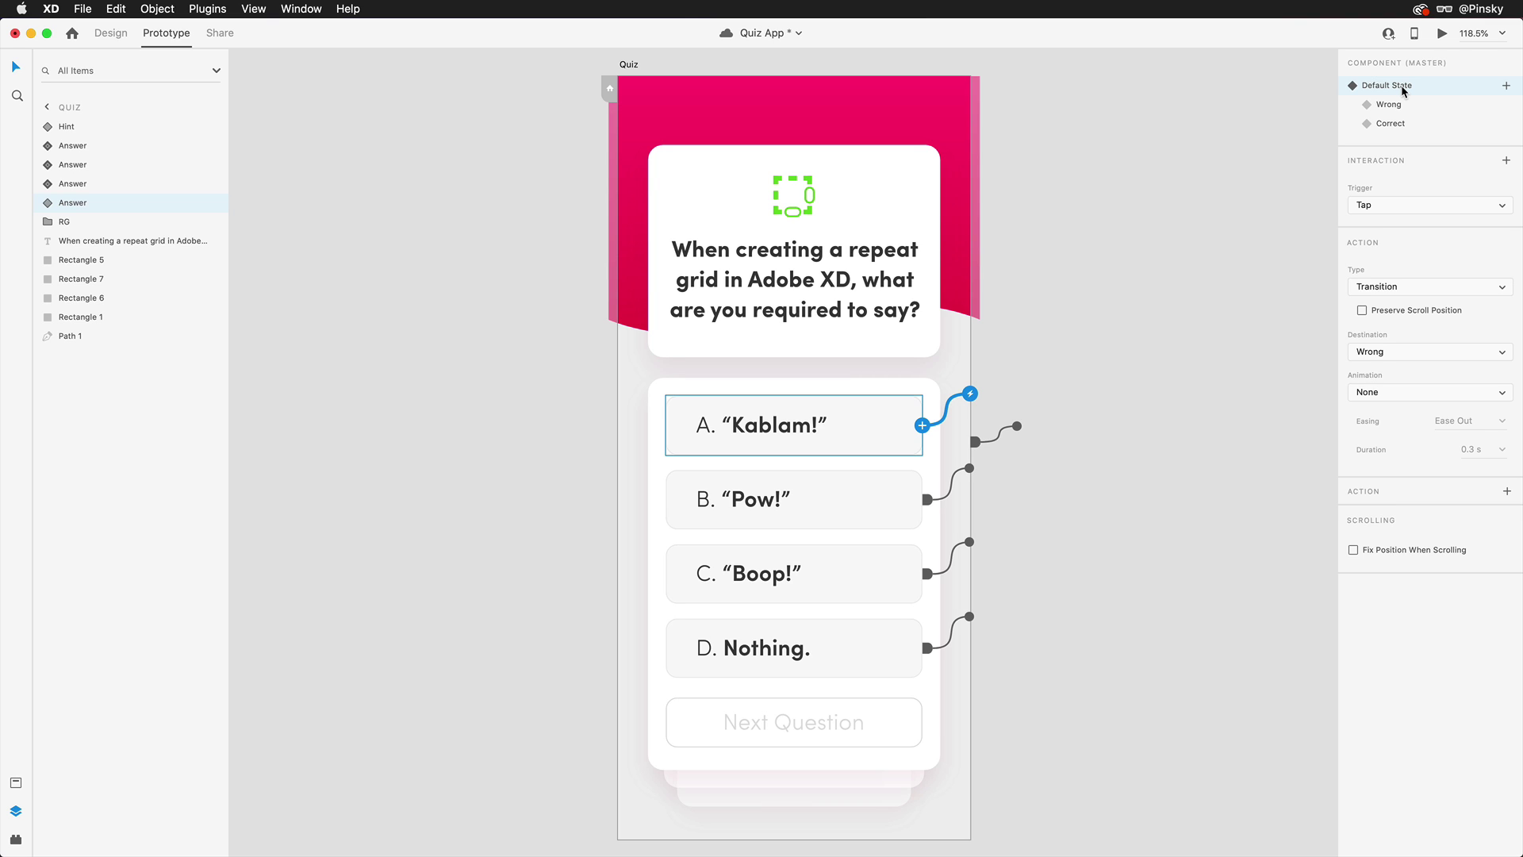
key("super+s")
Add an Audio Playback action playing imported Incorrect.wav to answer A's tap.
left_click(1506, 491)
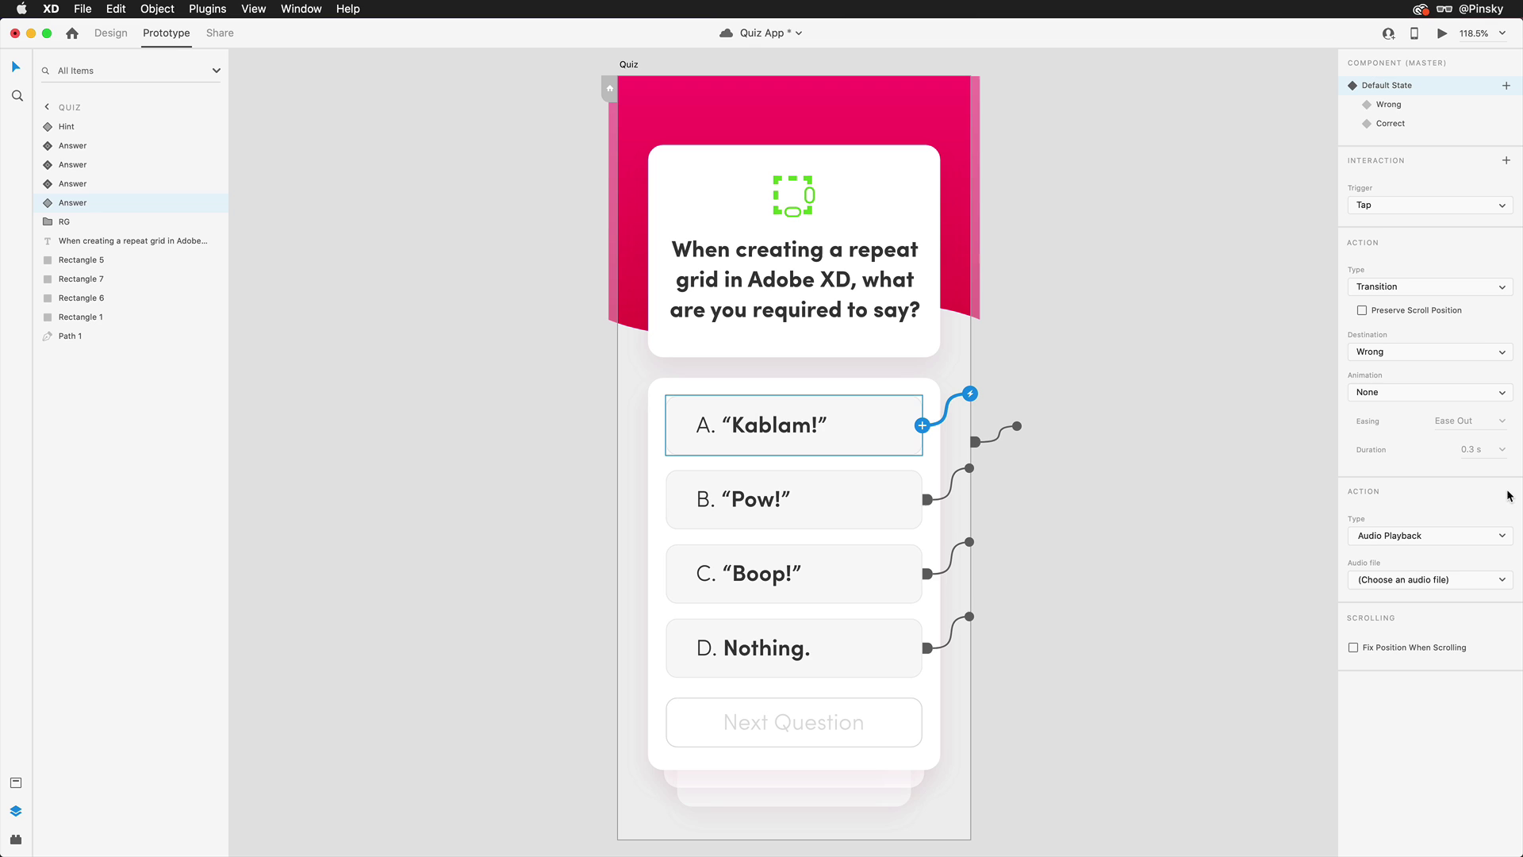
left_click(1412, 582)
left_click(1405, 622)
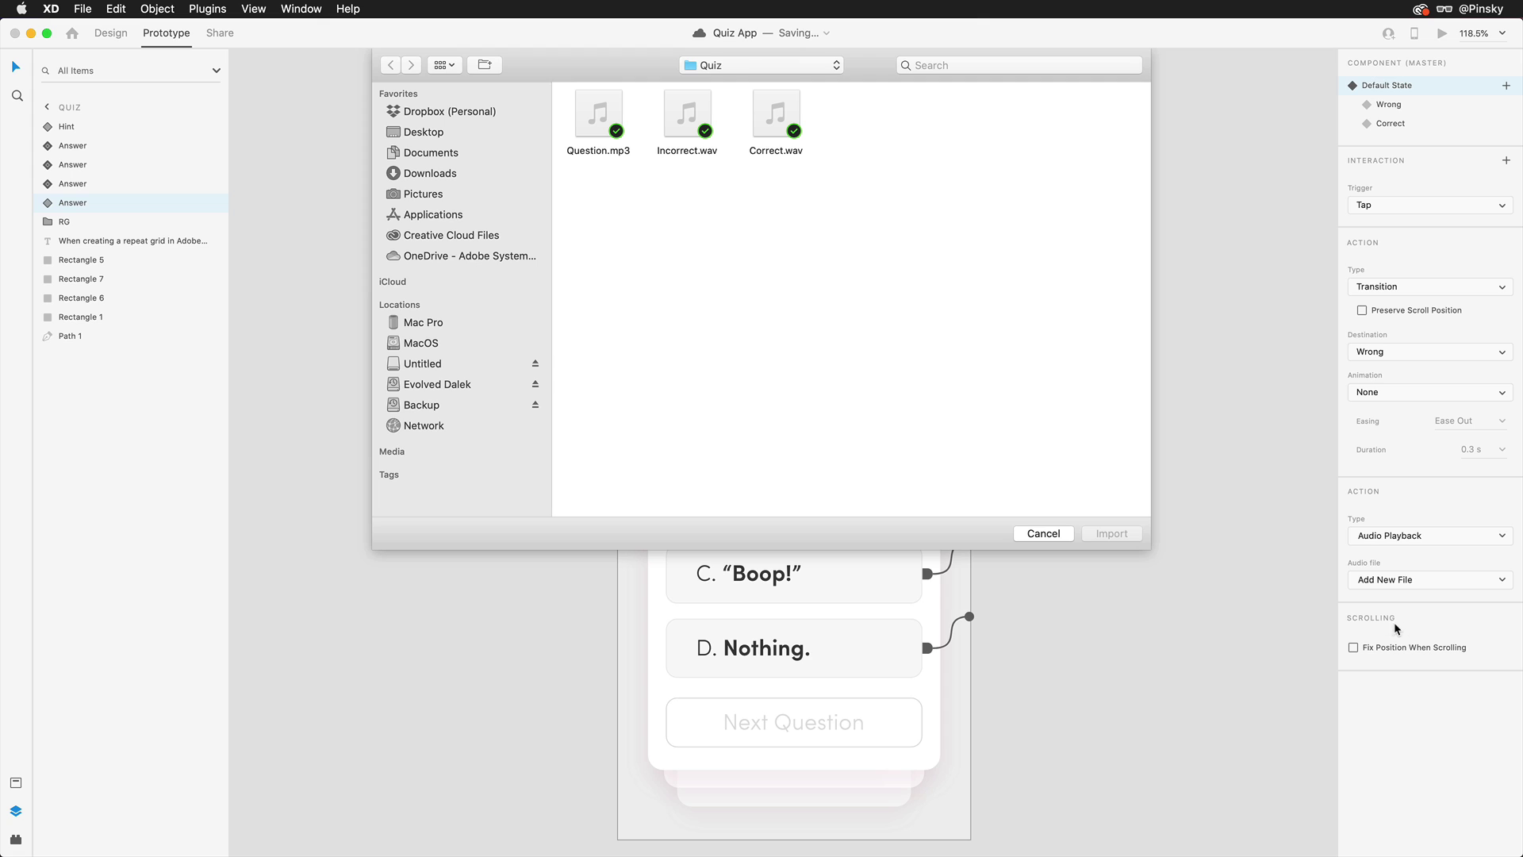
double_click(704, 100)
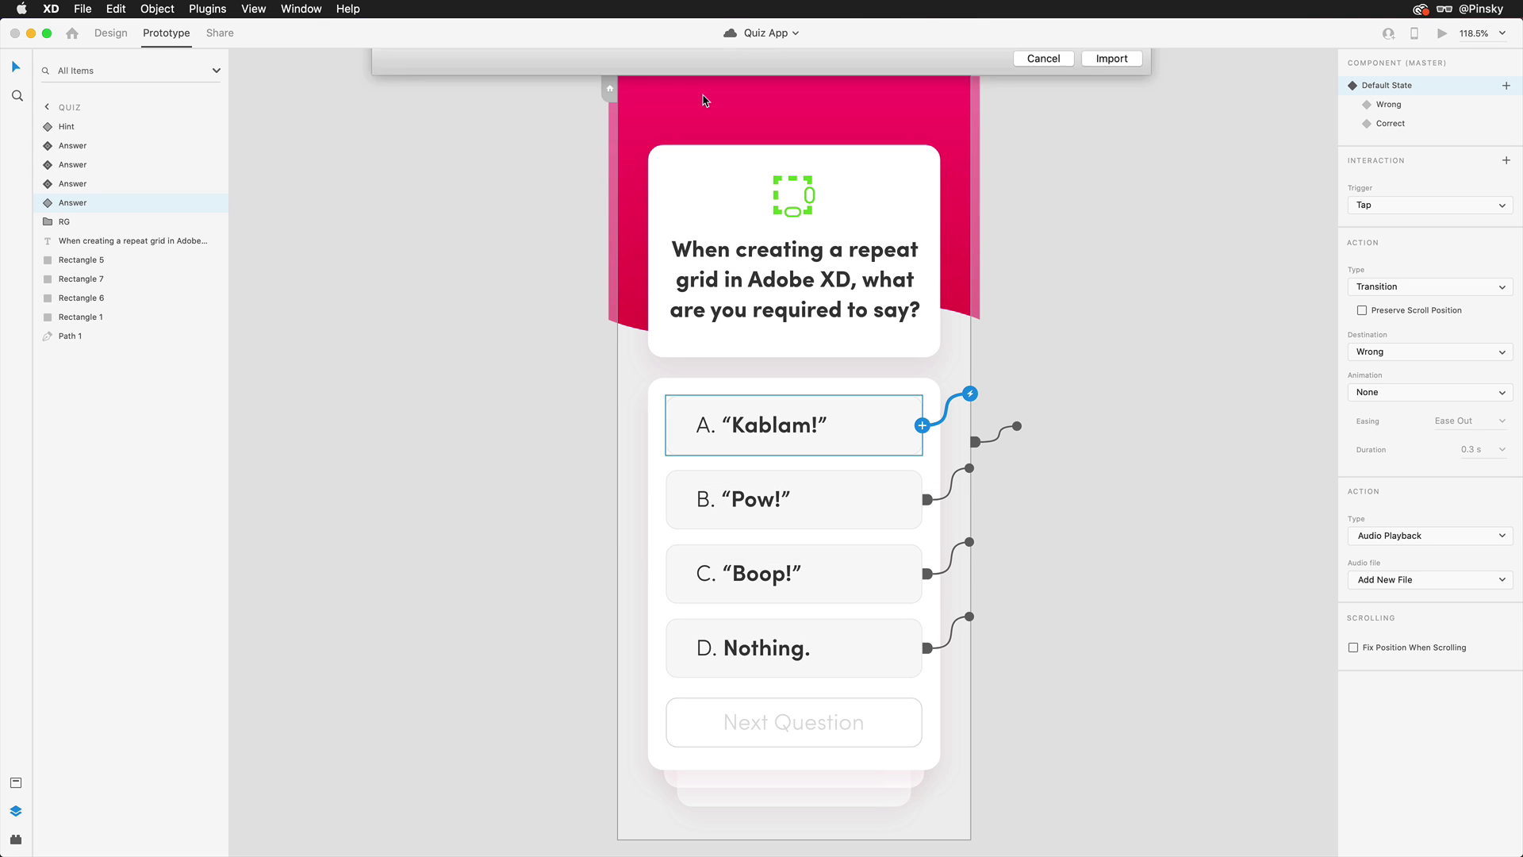
Check answers B, C and D, then give answer C 'Boop!' imported Correct.wav audio.
left_click(882, 501)
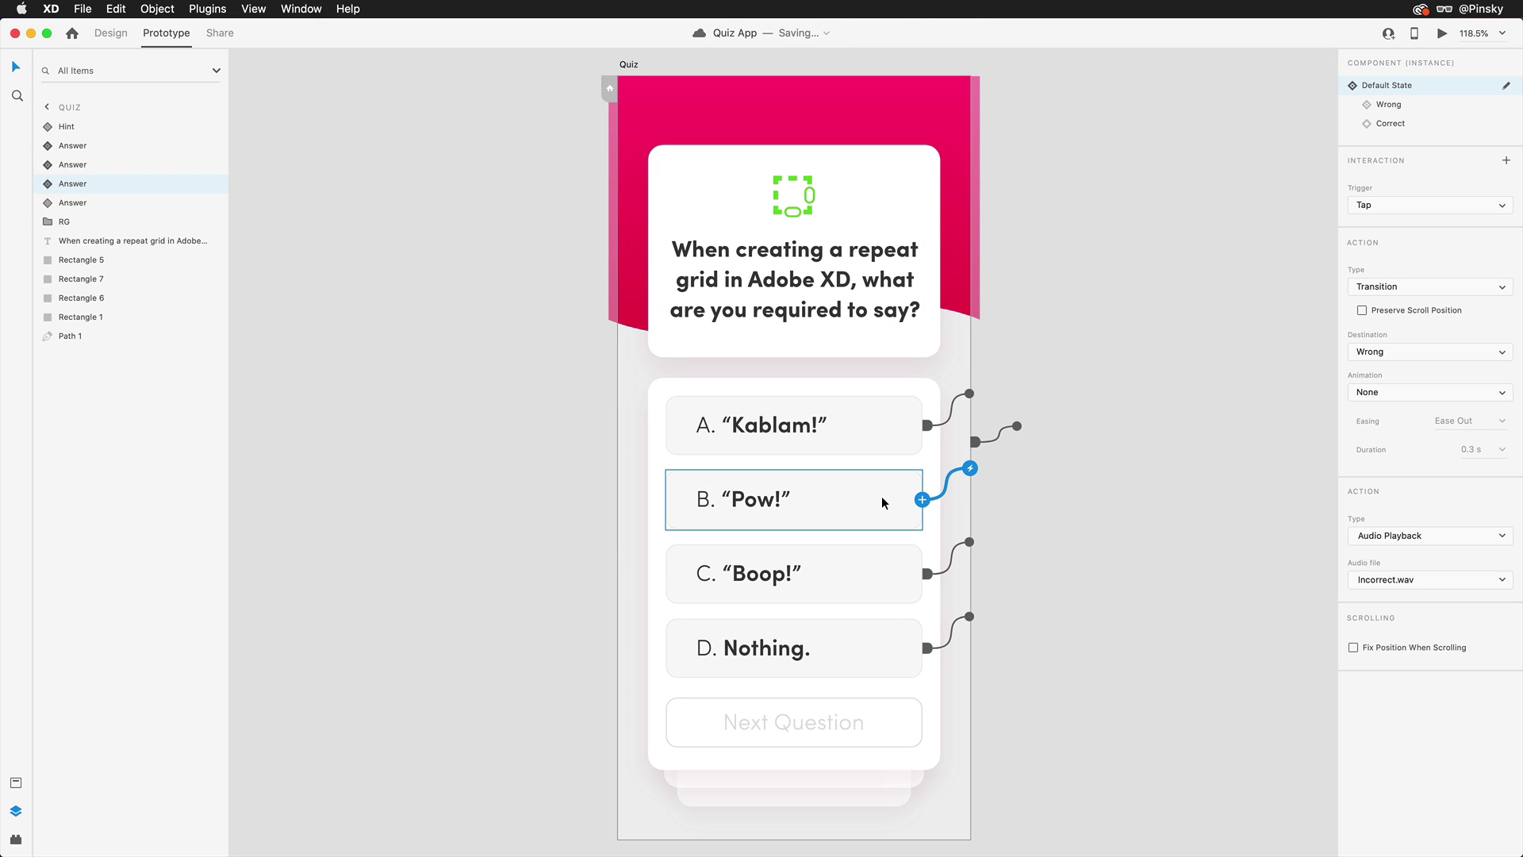
left_click(873, 578)
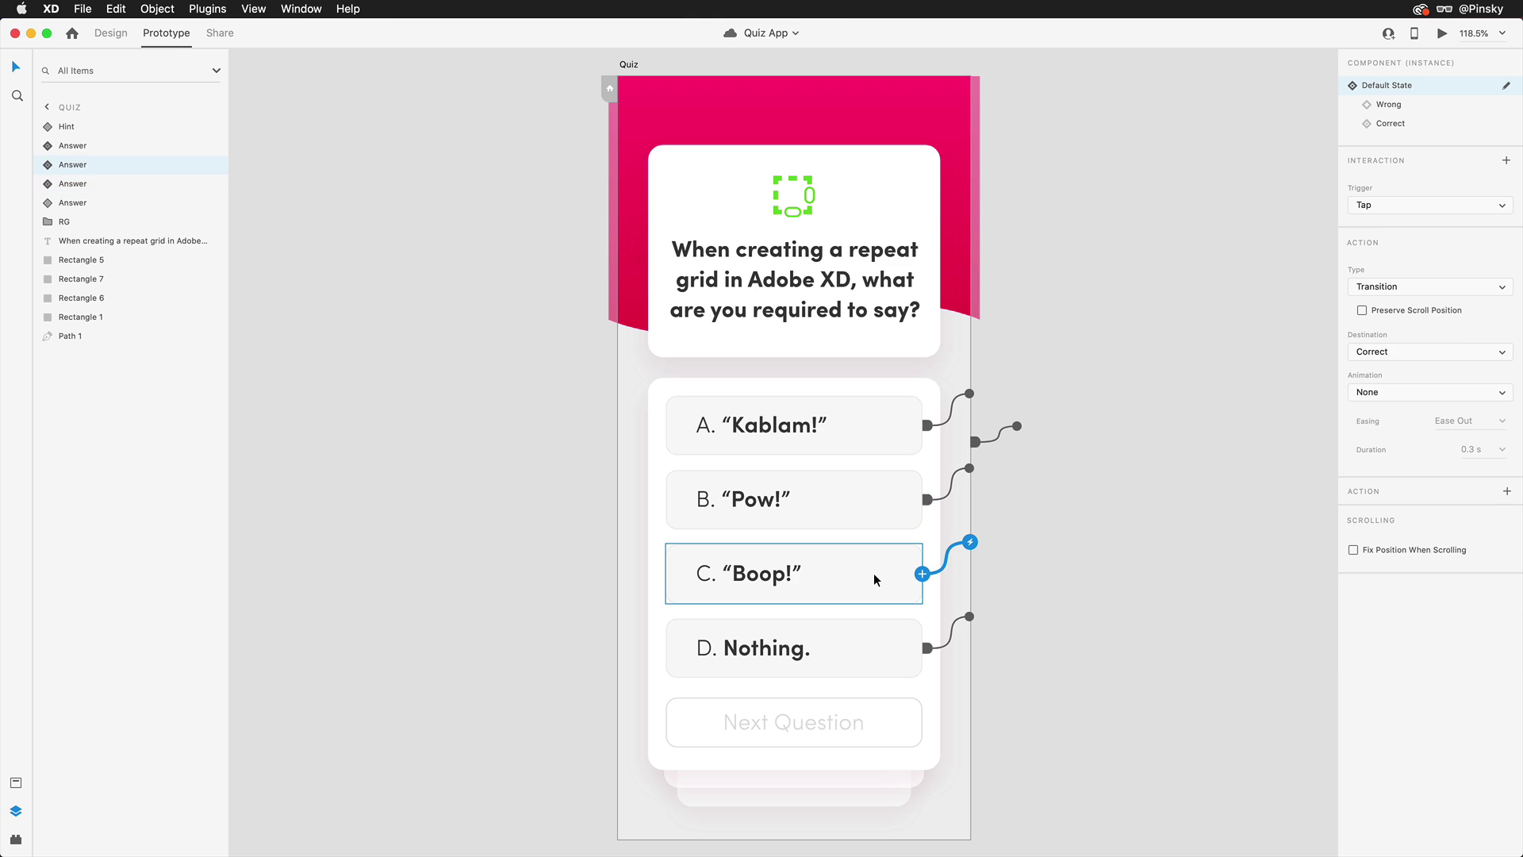
left_click(876, 641)
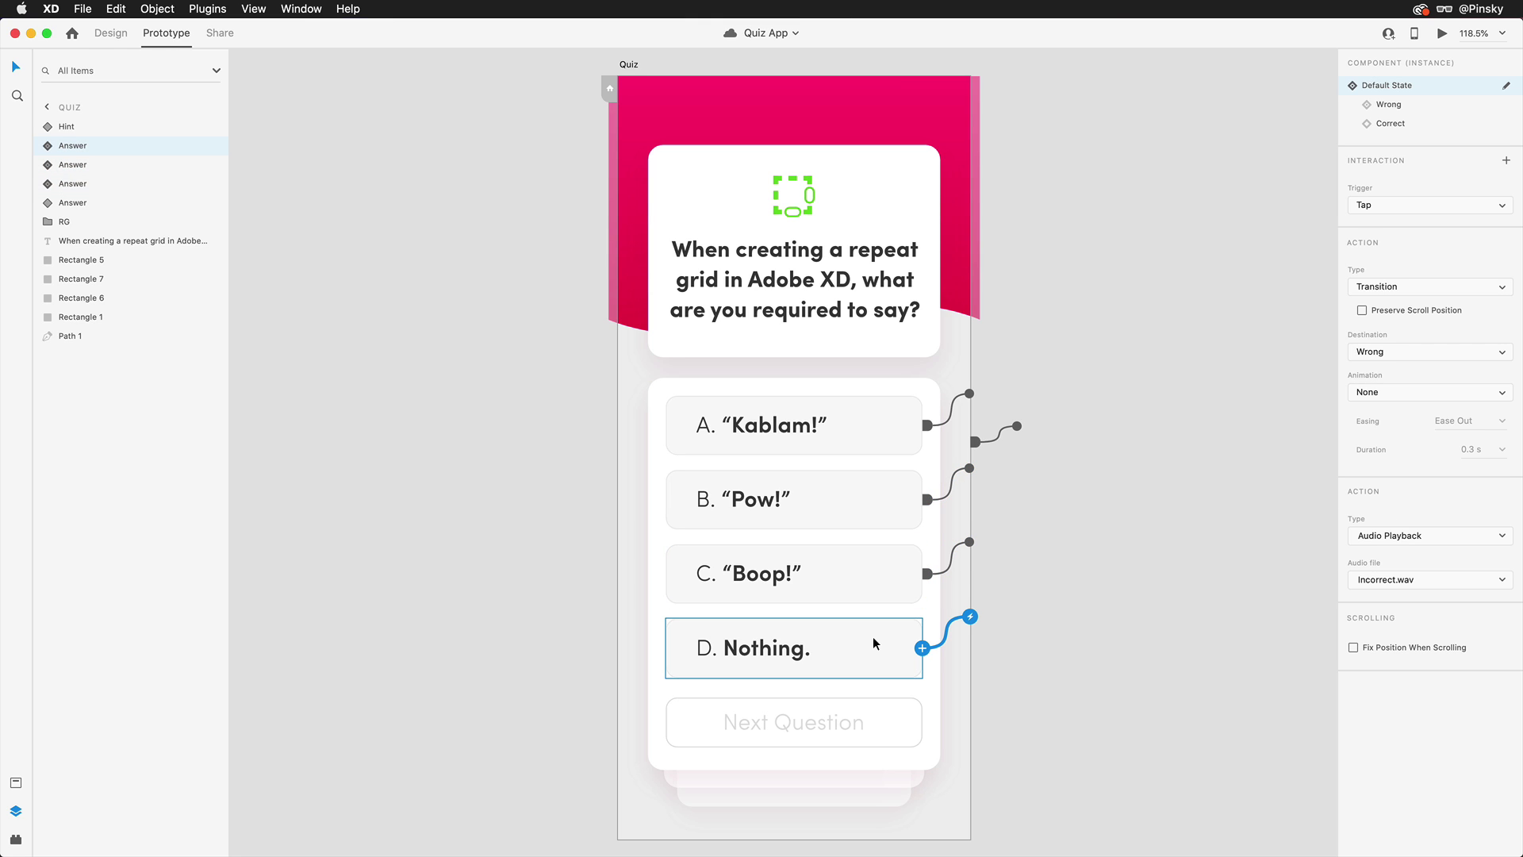
left_click(880, 573)
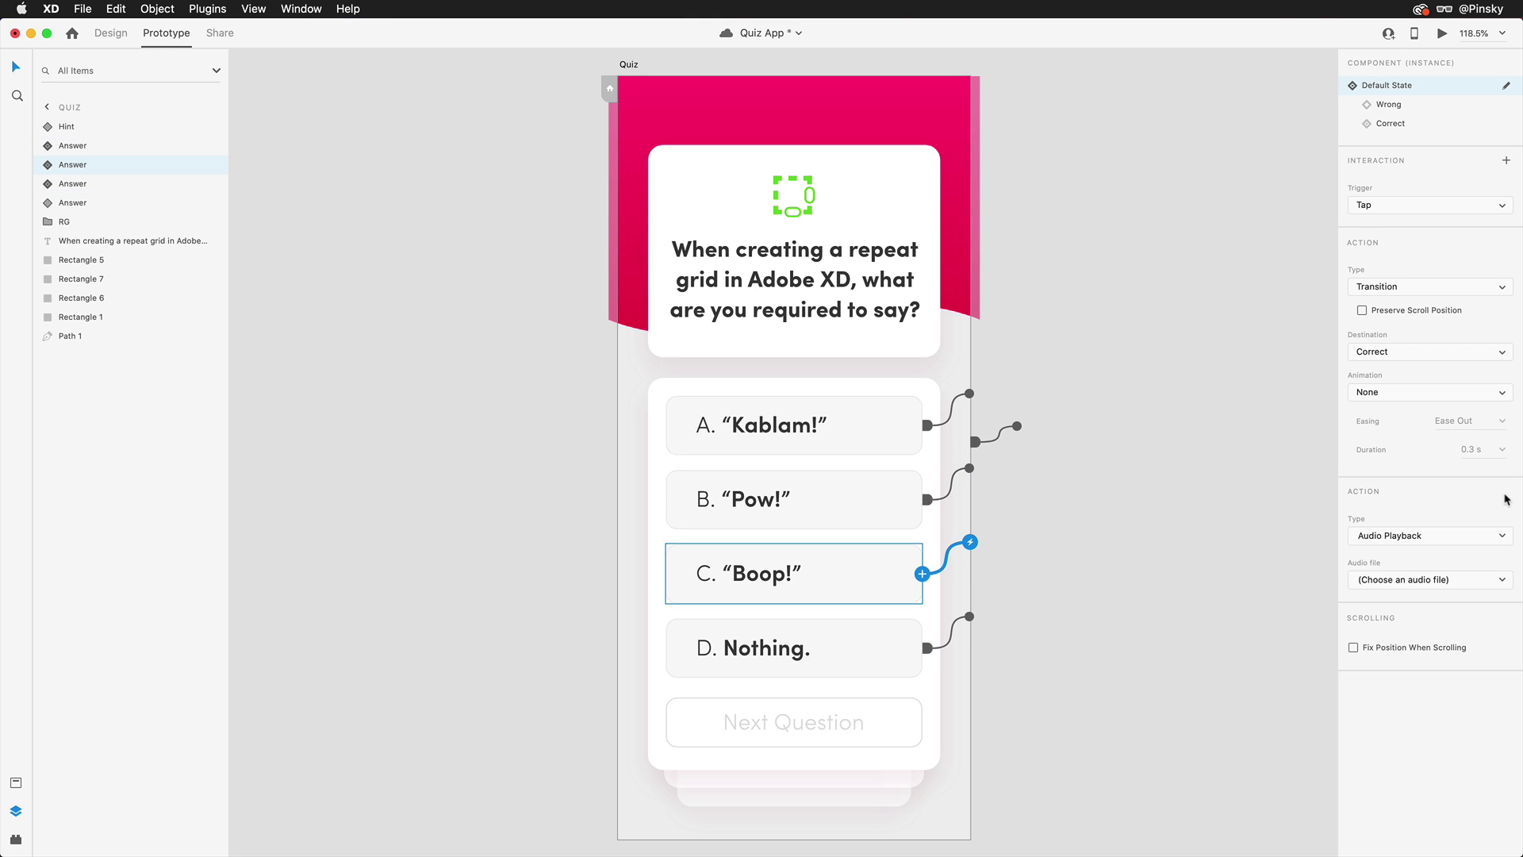
left_click(1406, 582)
left_click(1395, 631)
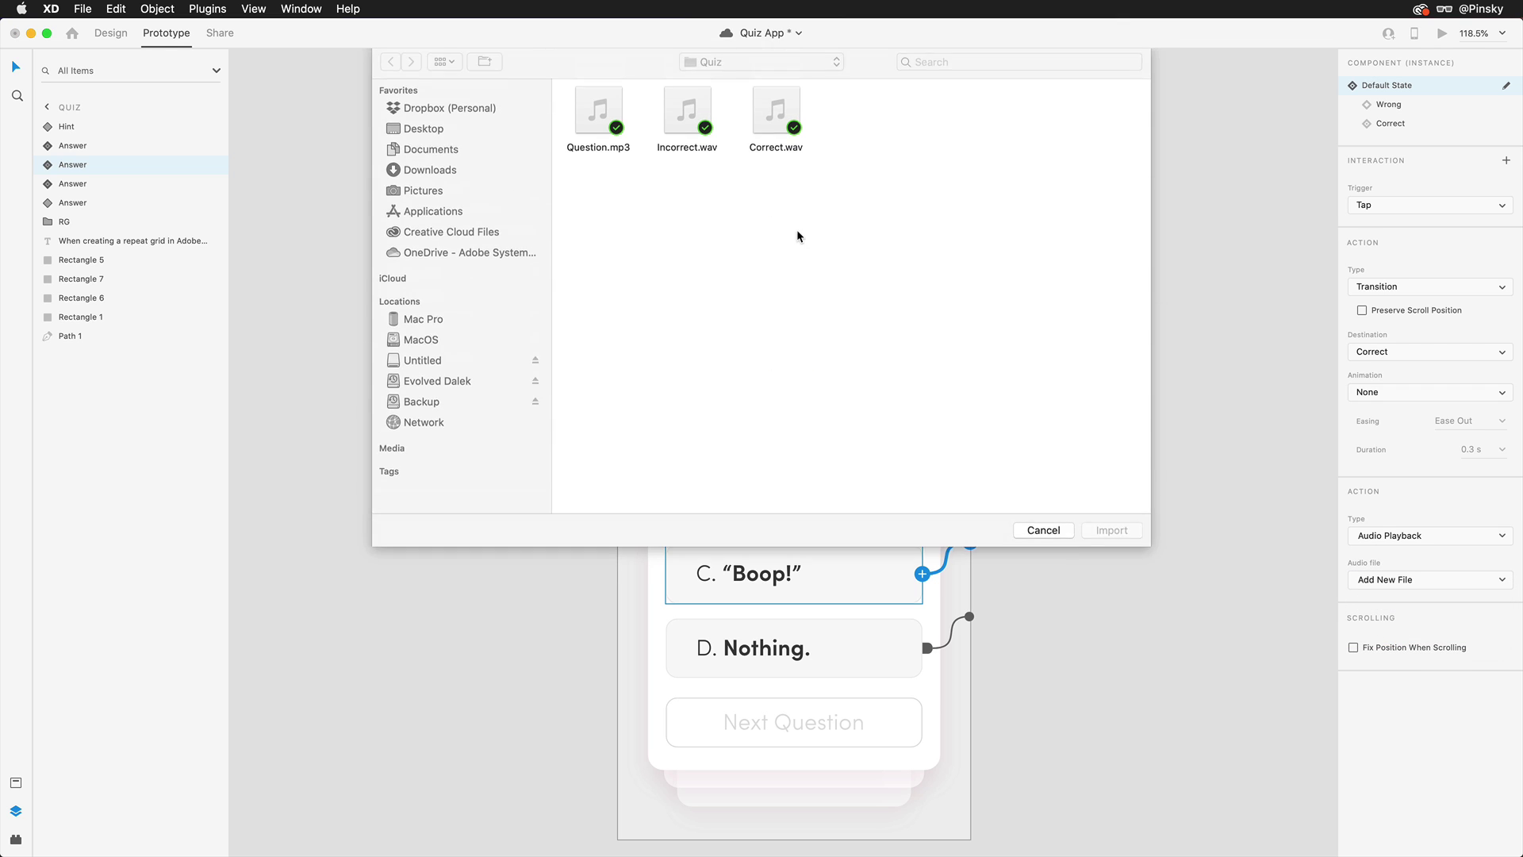
double_click(794, 97)
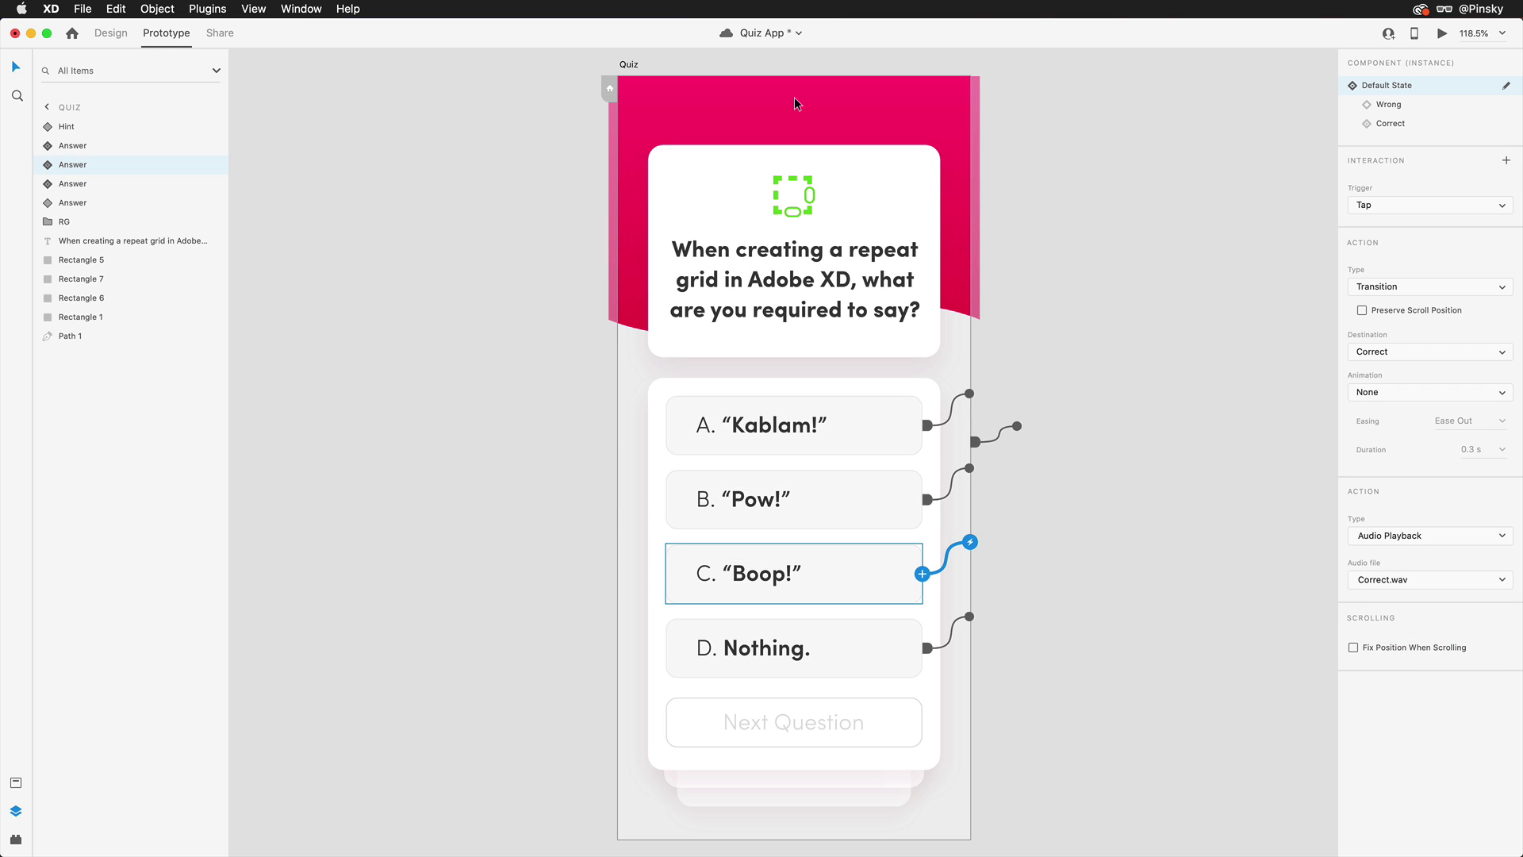
Preview the quiz and tap answers A, D and C to test wrong and correct responses.
left_click(1441, 33)
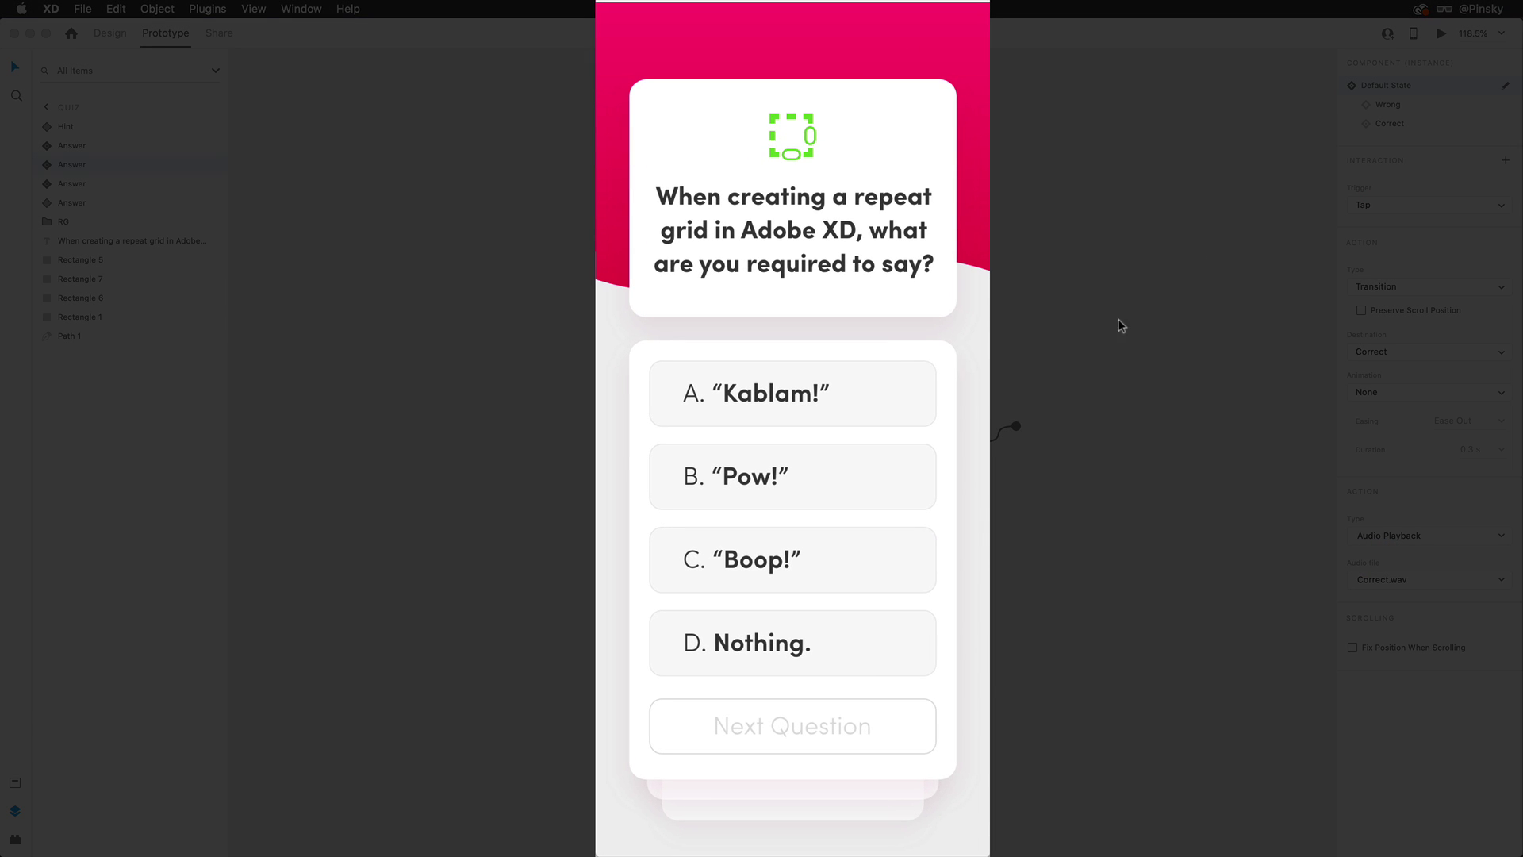
left_click(865, 410)
left_click(856, 636)
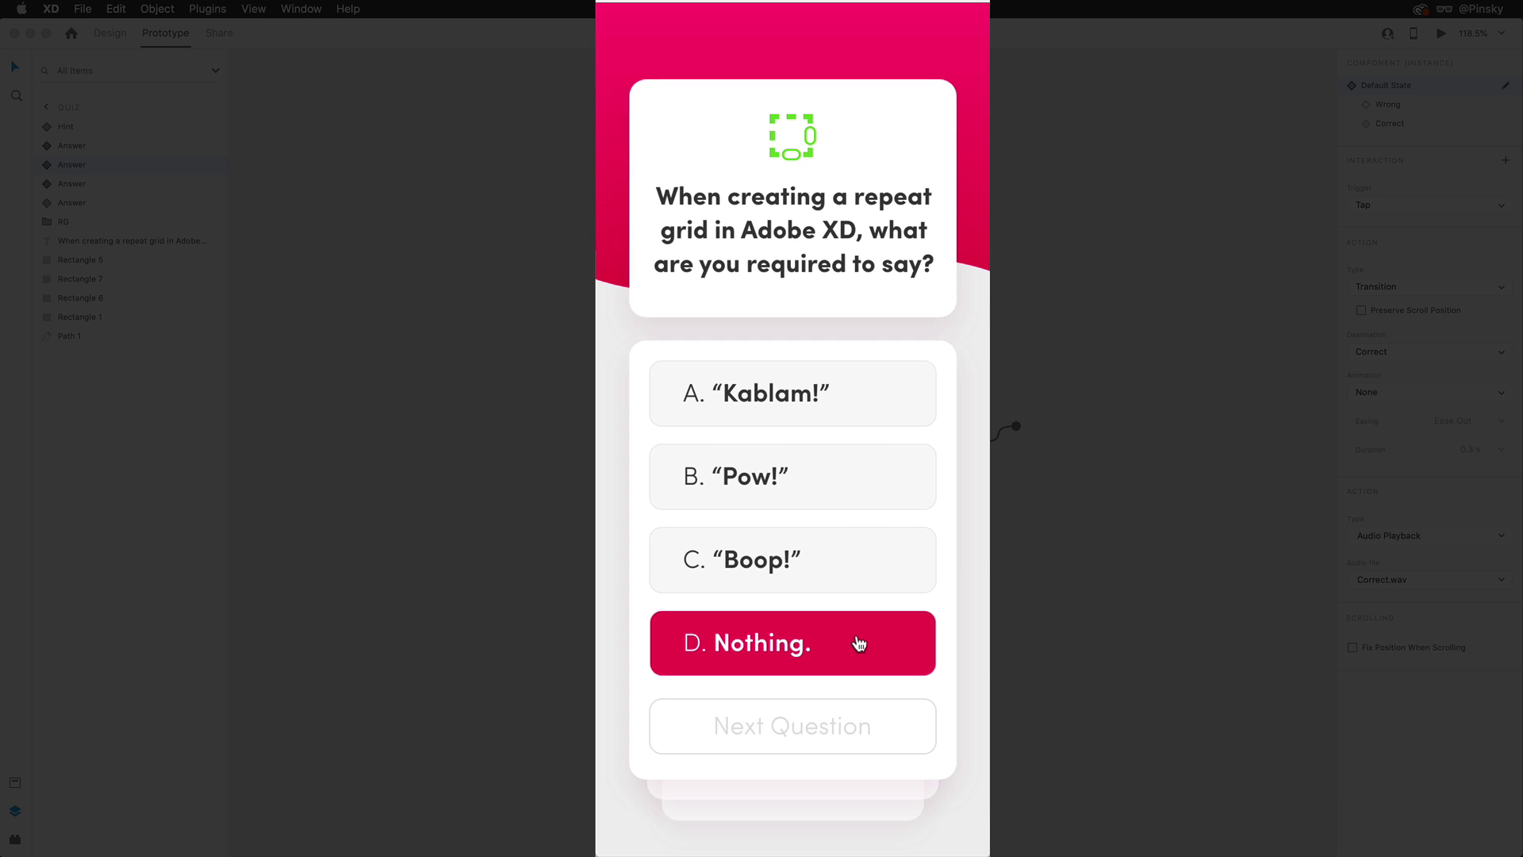
left_click(860, 571)
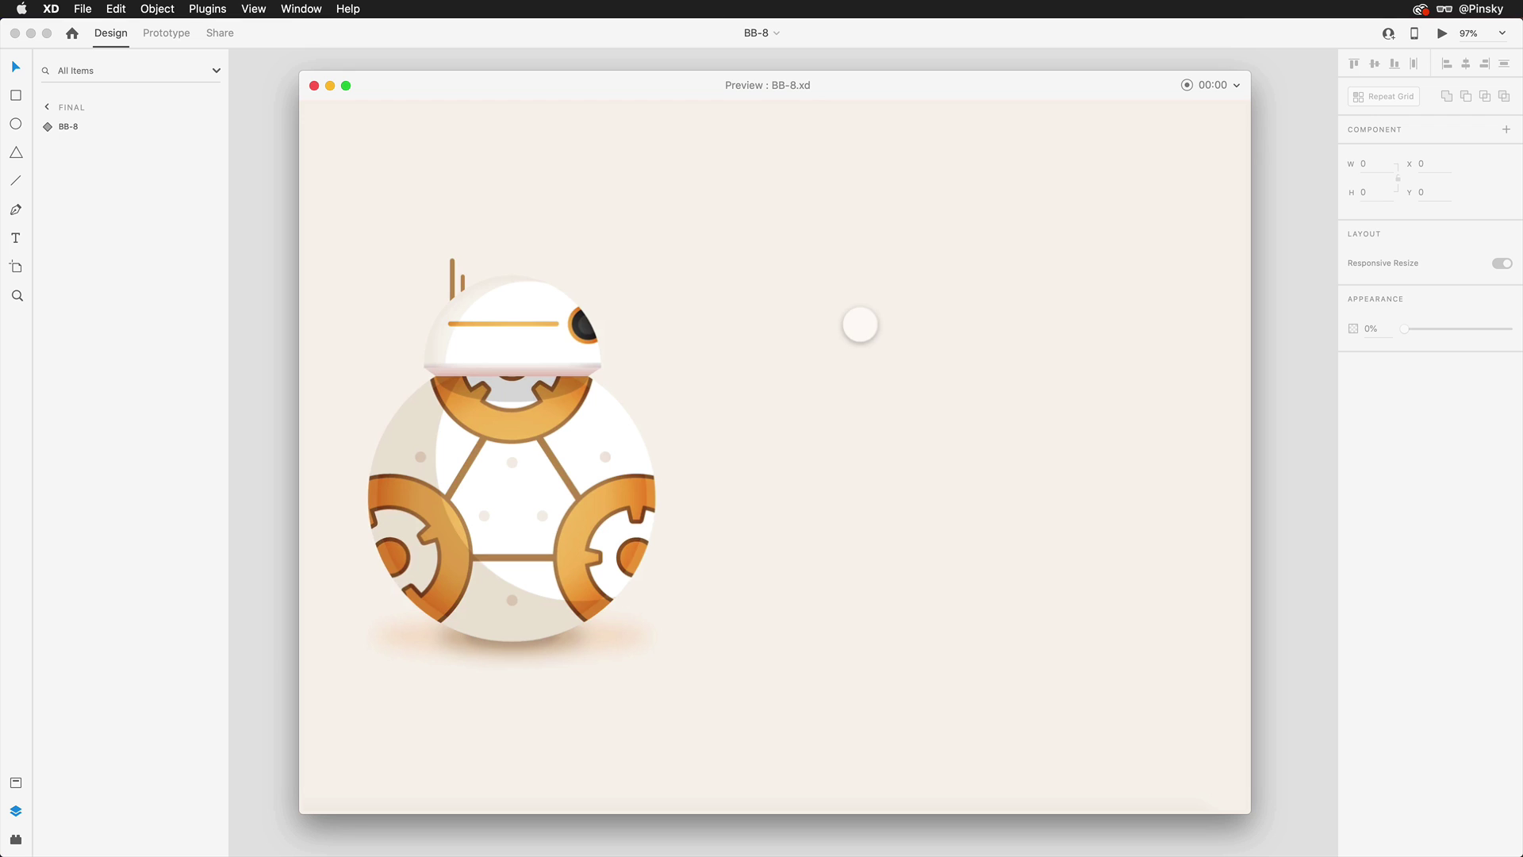
left_click(860, 323)
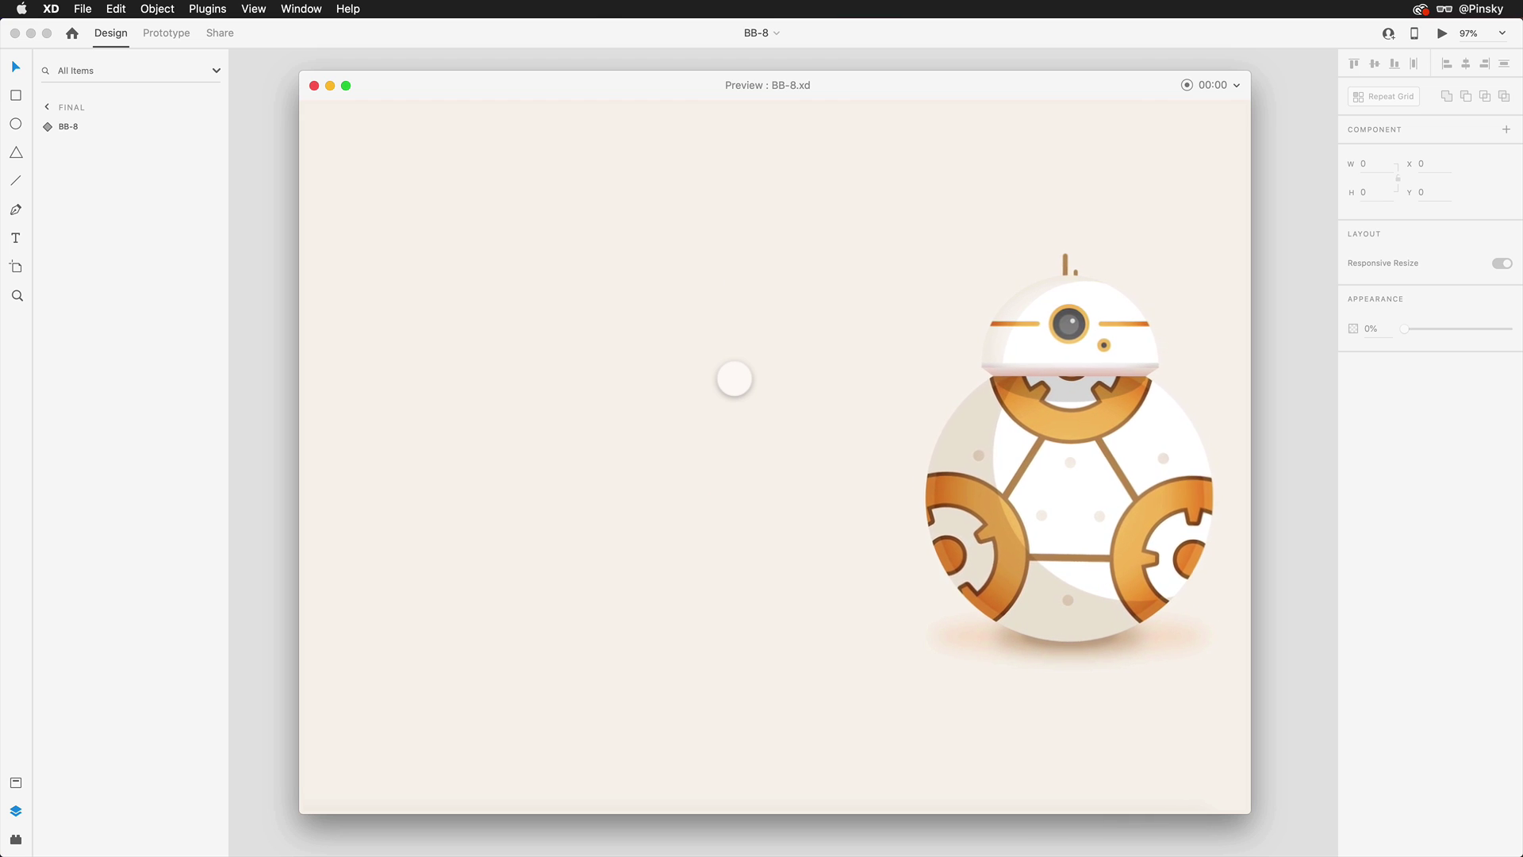
left_click(911, 405)
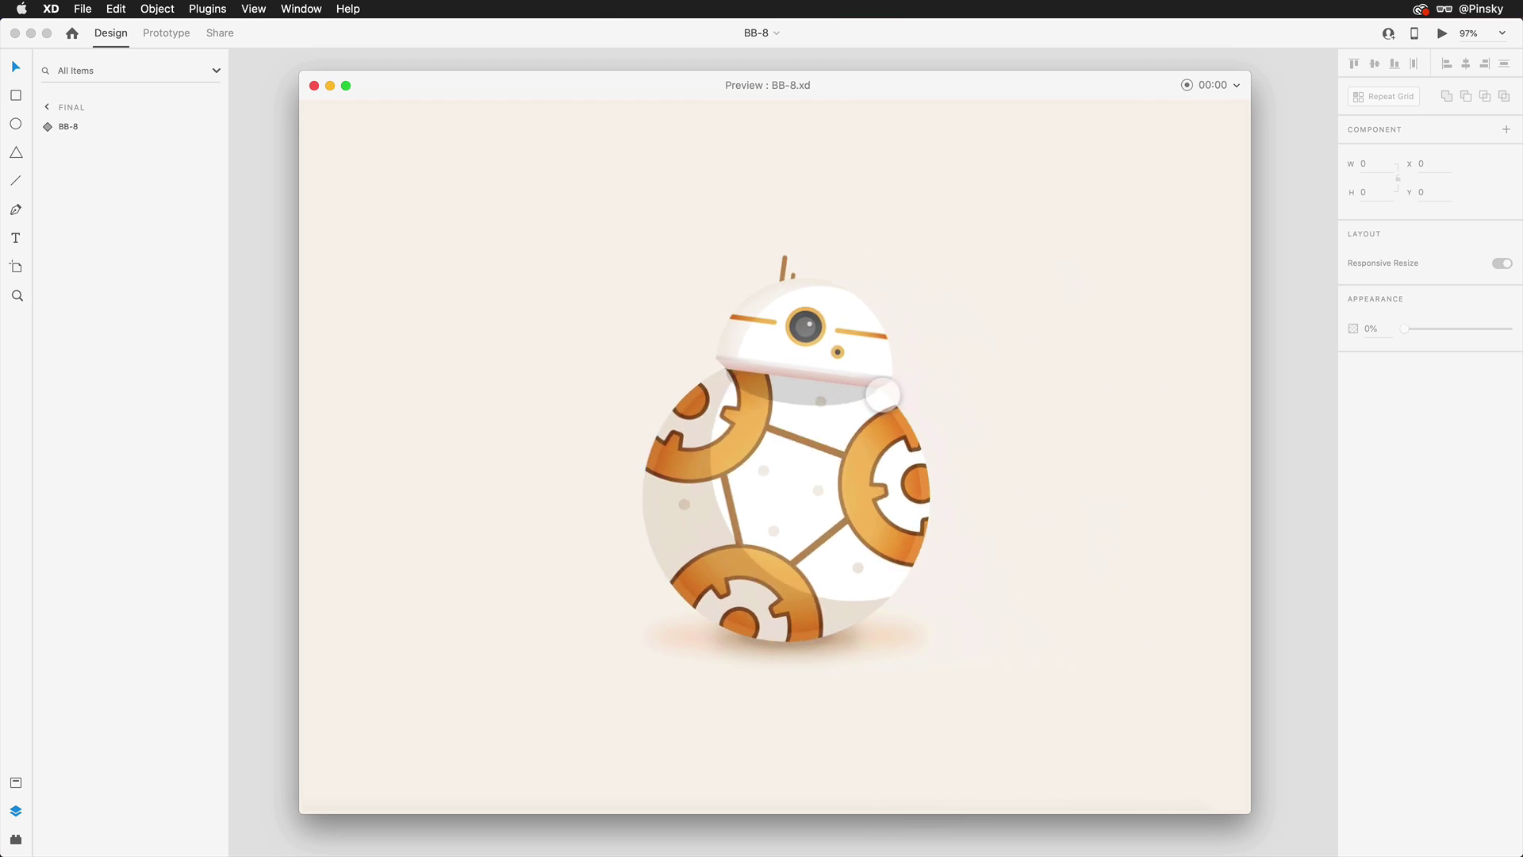